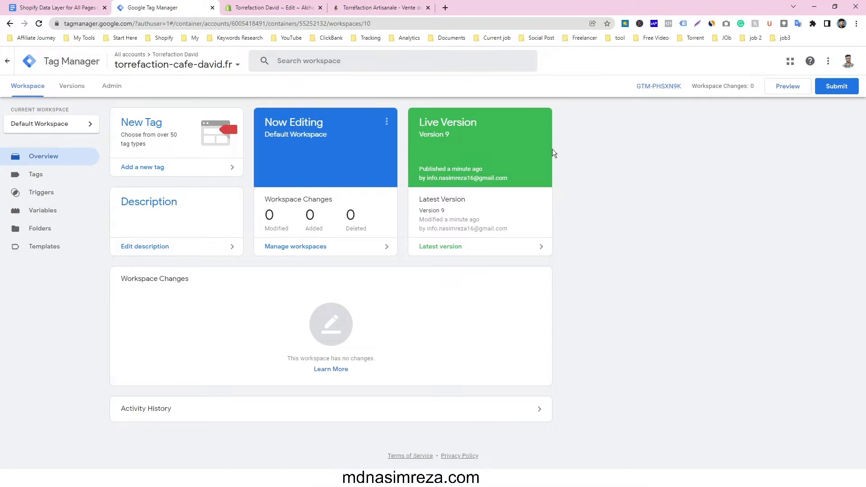
- Connect Tag Assistant preview to torrefaction-cafe-david.fr and continue to the debug summary
{"action": "left_click", "coordinate": [787, 87]}
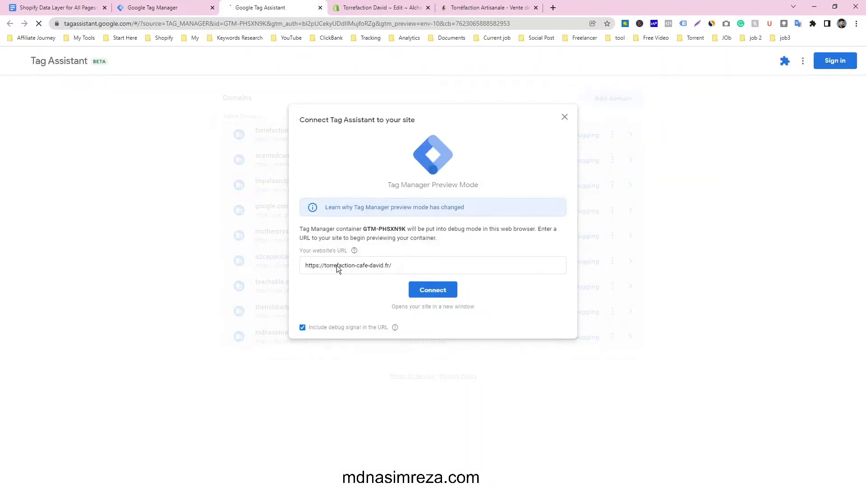
{"action": "left_click", "coordinate": [444, 289]}
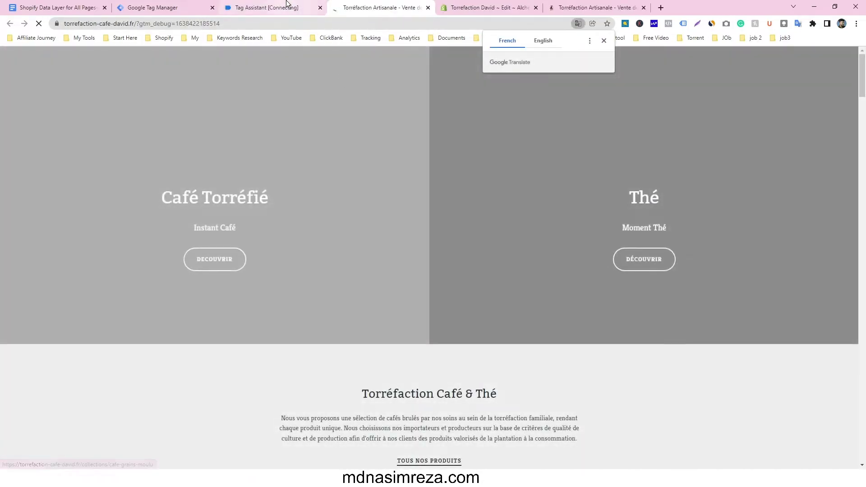
{"action": "left_click", "coordinate": [286, 8]}
{"action": "left_click", "coordinate": [384, 8]}
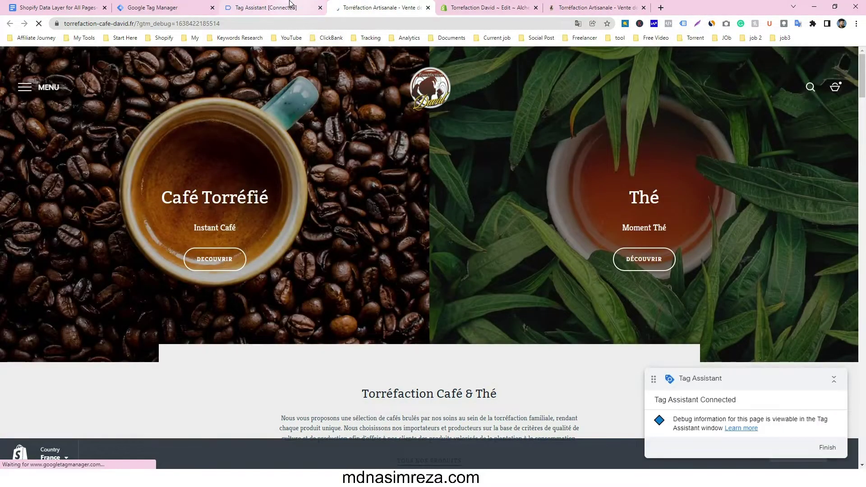
{"action": "left_click", "coordinate": [271, 8]}
{"action": "left_click", "coordinate": [437, 219]}
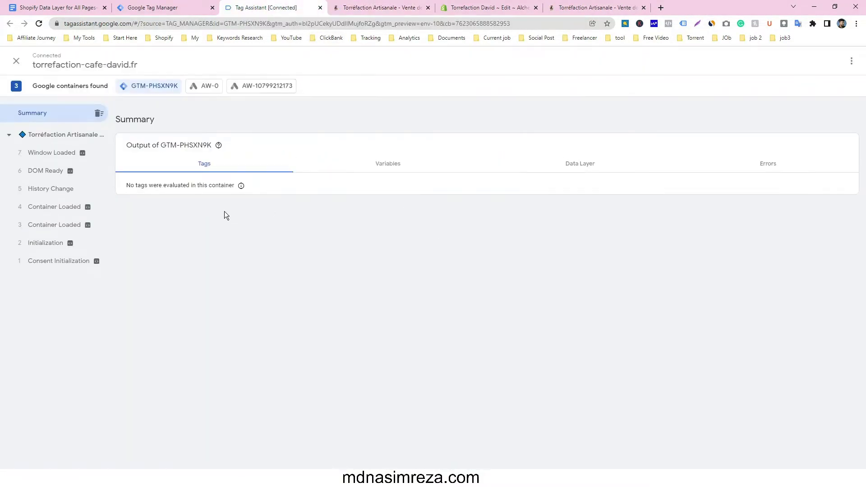
- Open the Mélange Gourmet product page on the café website
{"action": "left_click", "coordinate": [444, 5]}
{"action": "left_click", "coordinate": [383, 8]}
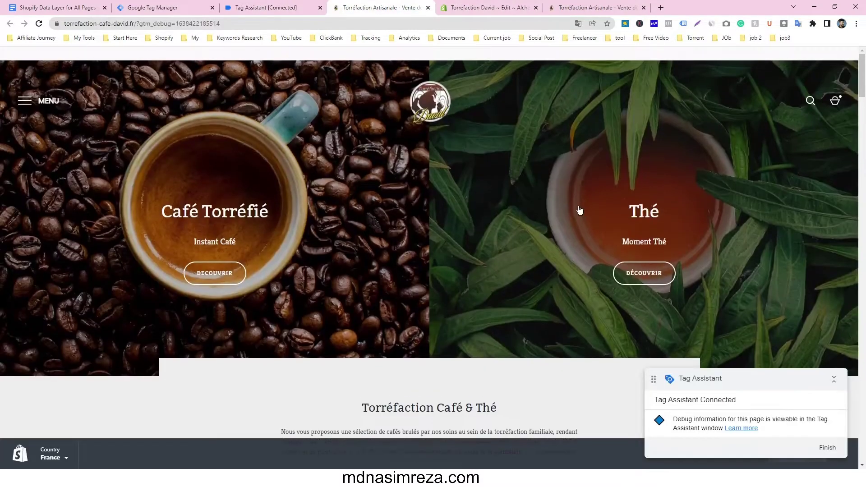
{"action": "scroll", "coordinate": [580, 212], "scroll_direction": "down", "scroll_amount": 5}
{"action": "scroll", "coordinate": [561, 177], "scroll_direction": "down", "scroll_amount": 5}
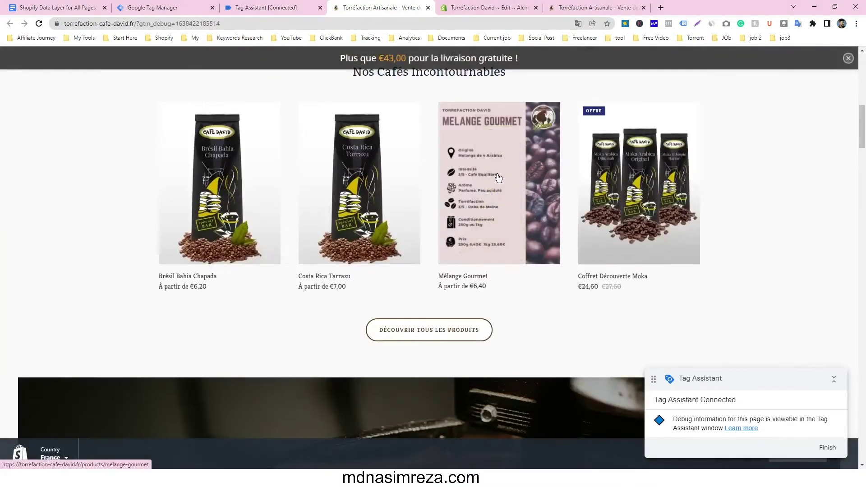
{"action": "left_click", "coordinate": [497, 174]}
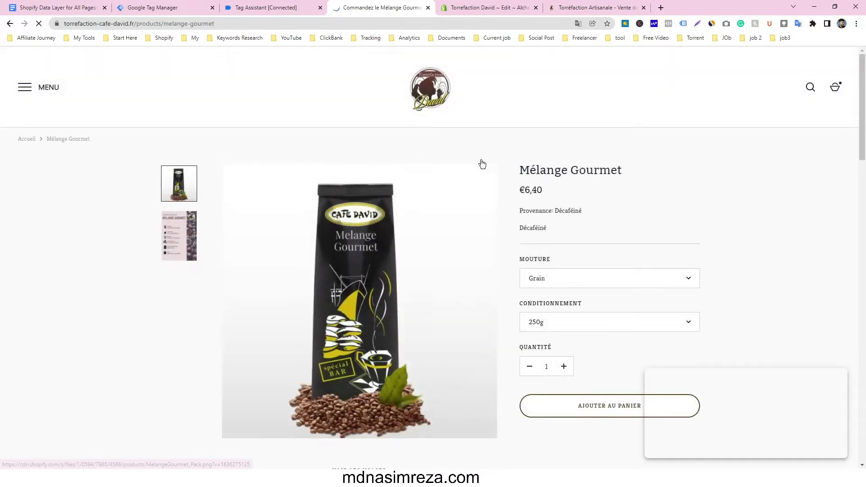
- Check Tag Assistant's Data Layer for GTM-PHSXN9K, which shows only gtm.load
{"action": "left_click", "coordinate": [255, 5]}
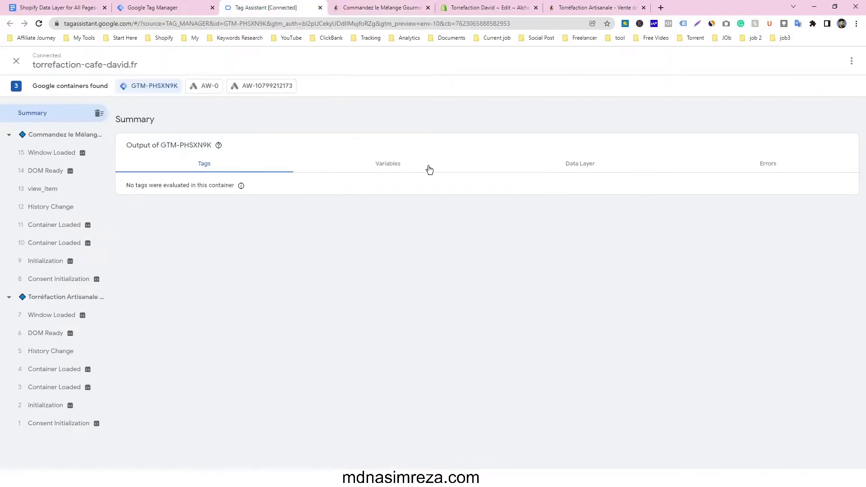
{"action": "left_click", "coordinate": [561, 166]}
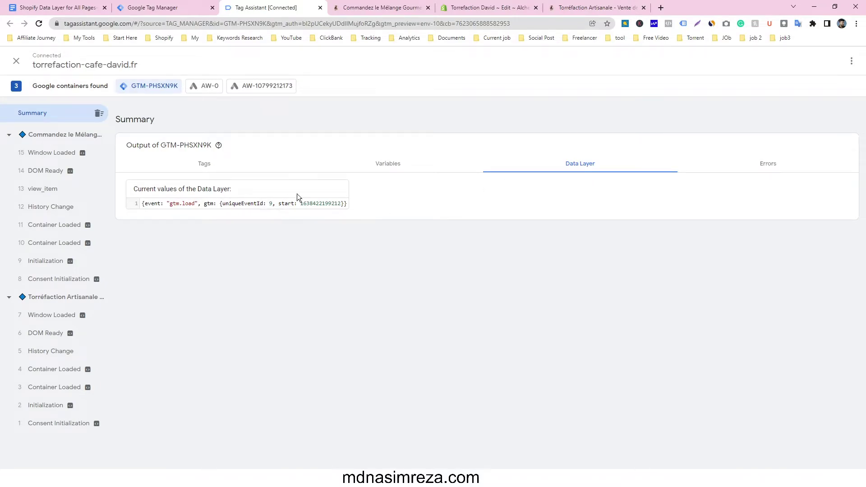
{"action": "left_click", "coordinate": [360, 6]}
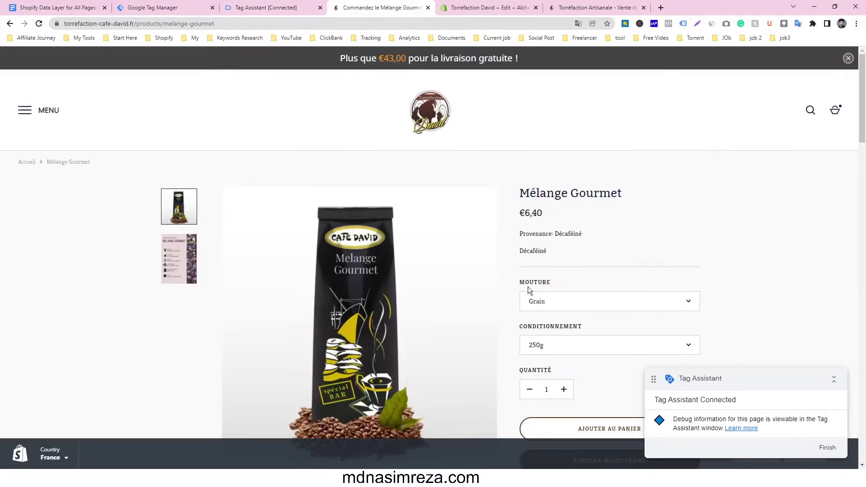
{"action": "scroll", "coordinate": [529, 289], "scroll_direction": "down", "scroll_amount": 4}
{"action": "key", "text": "ctrl+Page_Up"}
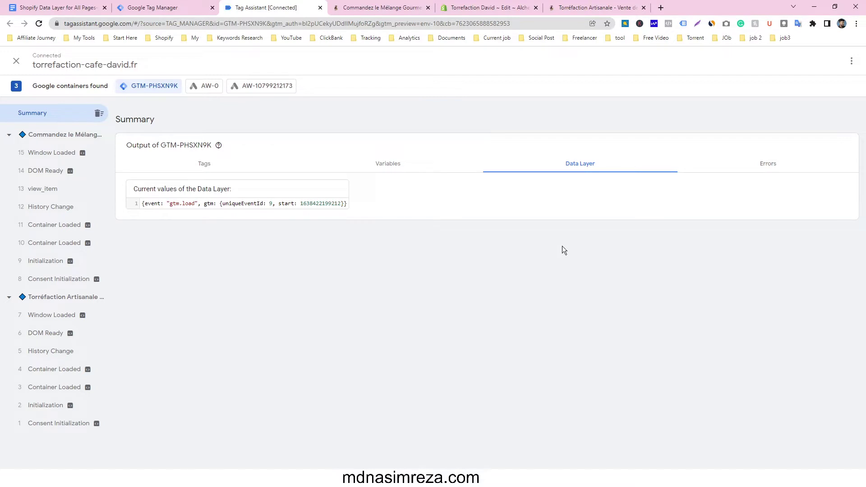
{"action": "key", "text": "ctrl+5"}
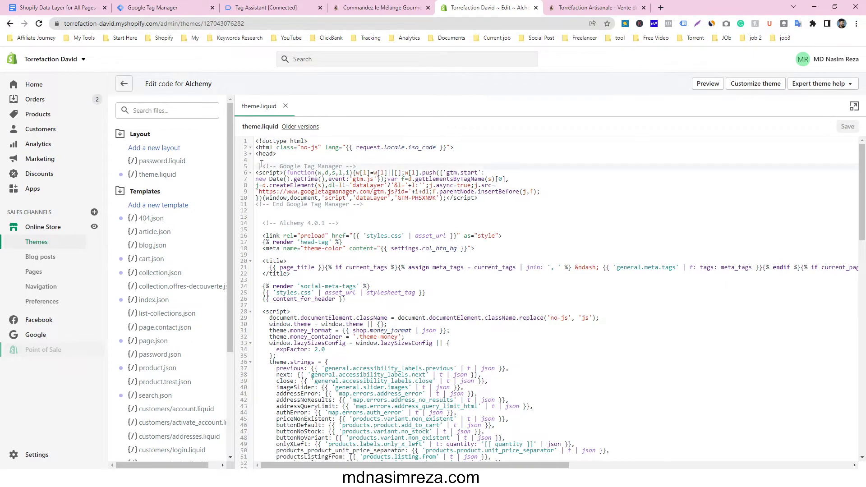
{"action": "left_click_drag", "start_coordinate": [261, 165], "coordinate": [385, 199]}
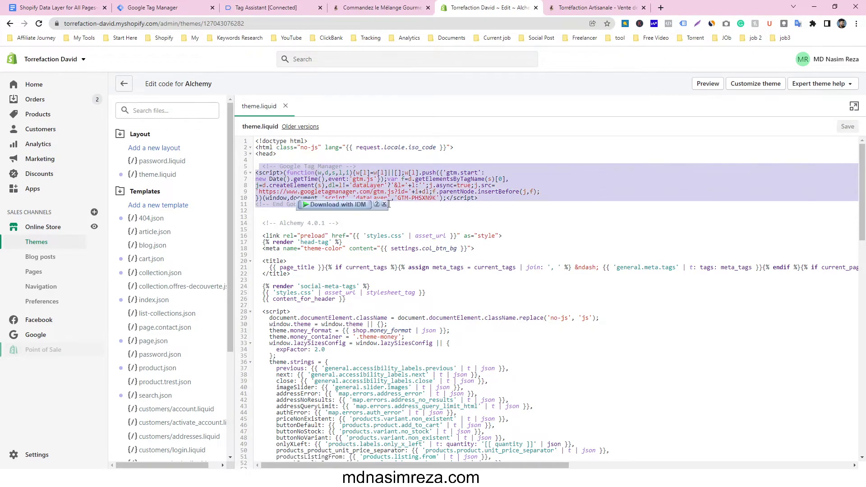
{"action": "left_click", "coordinate": [321, 179]}
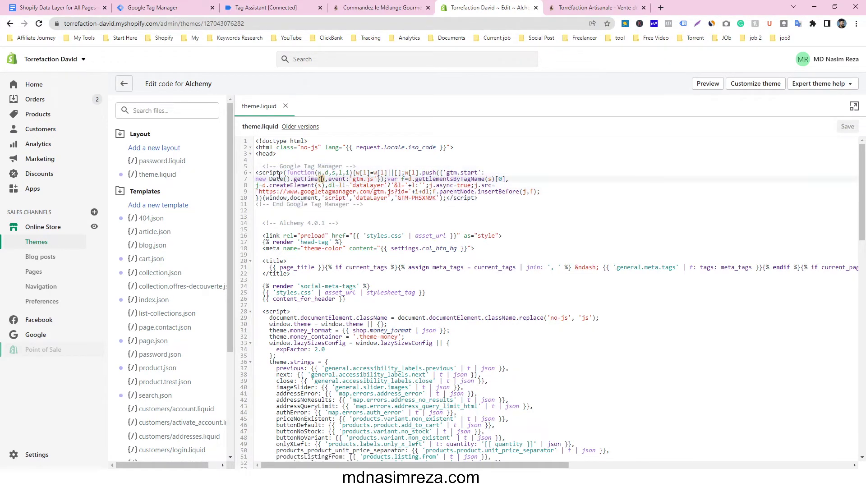
{"action": "left_click", "coordinate": [368, 209]}
{"action": "left_click", "coordinate": [385, 206]}
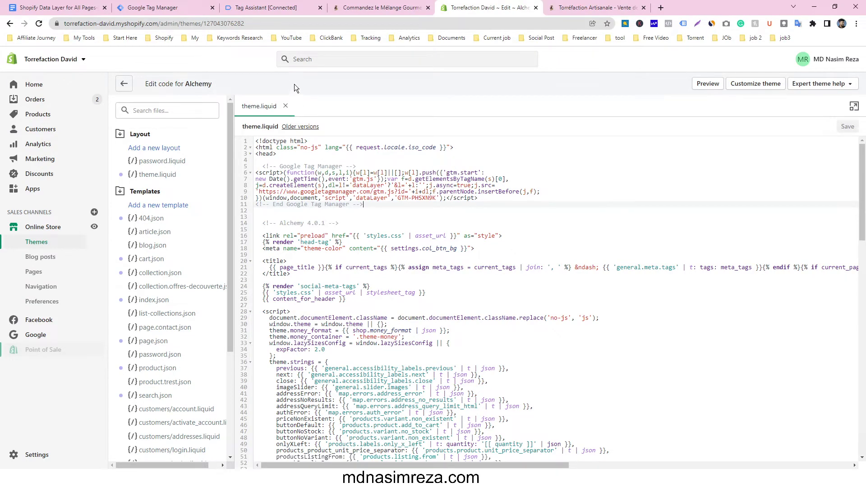
- Open the dataLayer-allPages code document from the Shopify data layer guide
{"action": "left_click", "coordinate": [70, 8]}
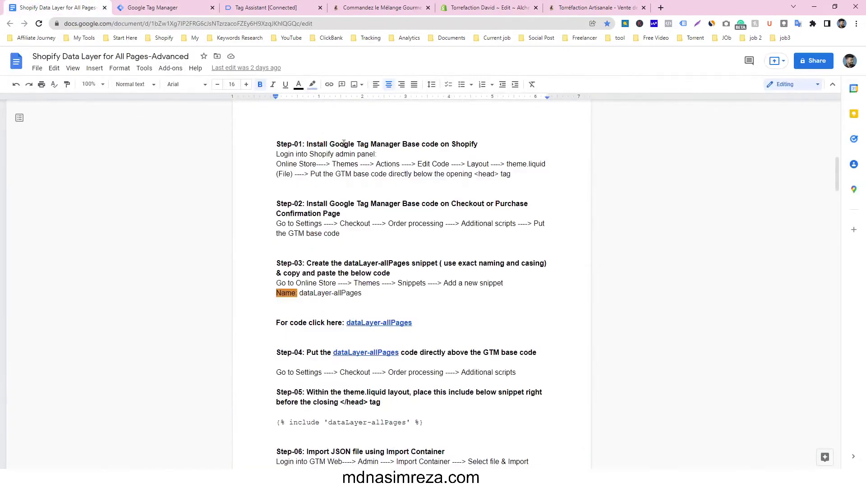
{"action": "scroll", "coordinate": [402, 162], "scroll_direction": "down", "scroll_amount": 1}
{"action": "scroll", "coordinate": [397, 208], "scroll_direction": "down", "scroll_amount": 1}
{"action": "scroll", "coordinate": [392, 253], "scroll_direction": "up", "scroll_amount": 1}
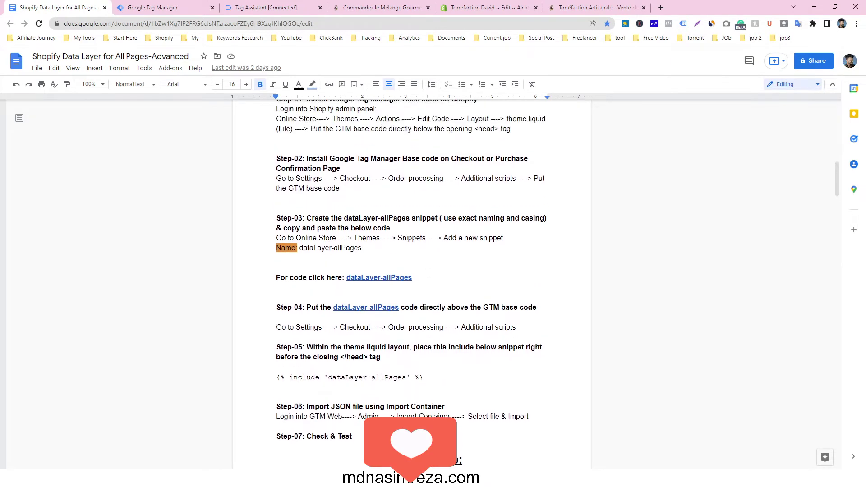
{"action": "left_click", "coordinate": [388, 278]}
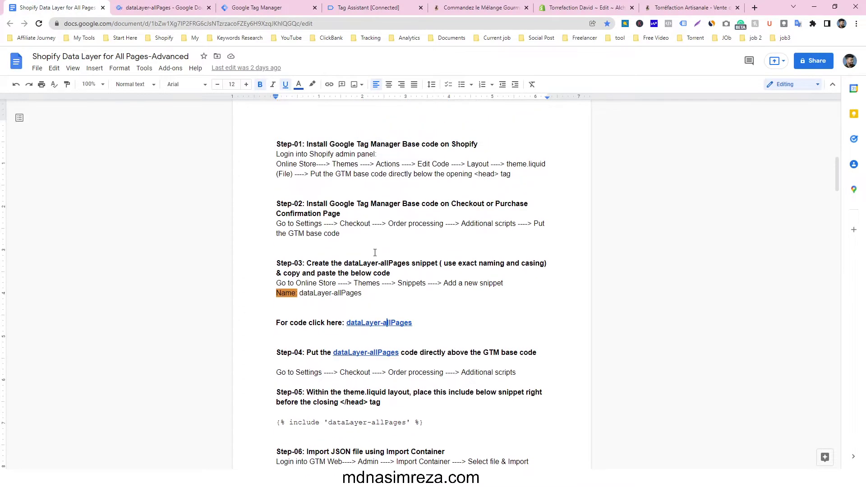
- Copy the snippet name 'dataLayer-allPages' from the code document
{"action": "scroll", "coordinate": [375, 246], "scroll_direction": "down", "scroll_amount": 1}
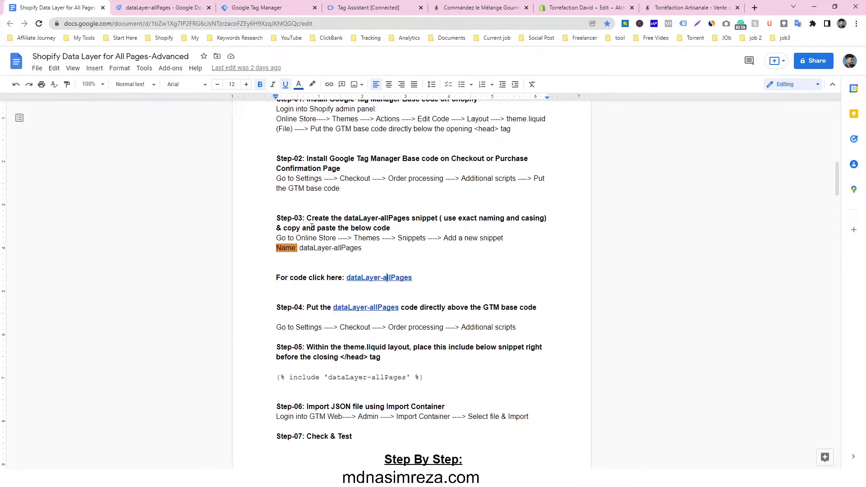
{"action": "left_click_drag", "start_coordinate": [300, 249], "coordinate": [362, 249]}
{"action": "right_click", "coordinate": [362, 251]}
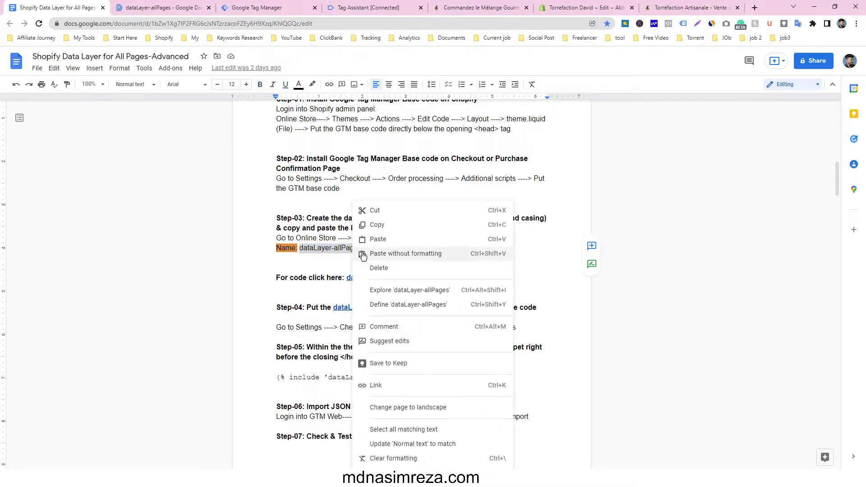
{"action": "left_click", "coordinate": [366, 227]}
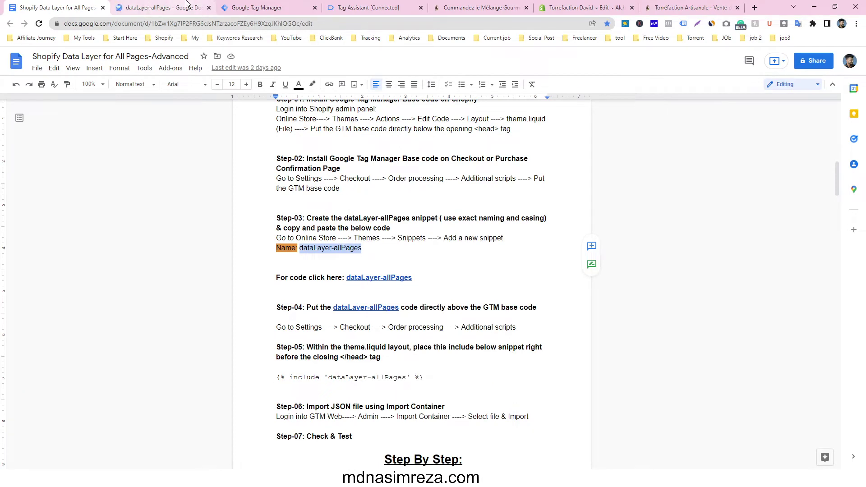
{"action": "left_click", "coordinate": [187, 4]}
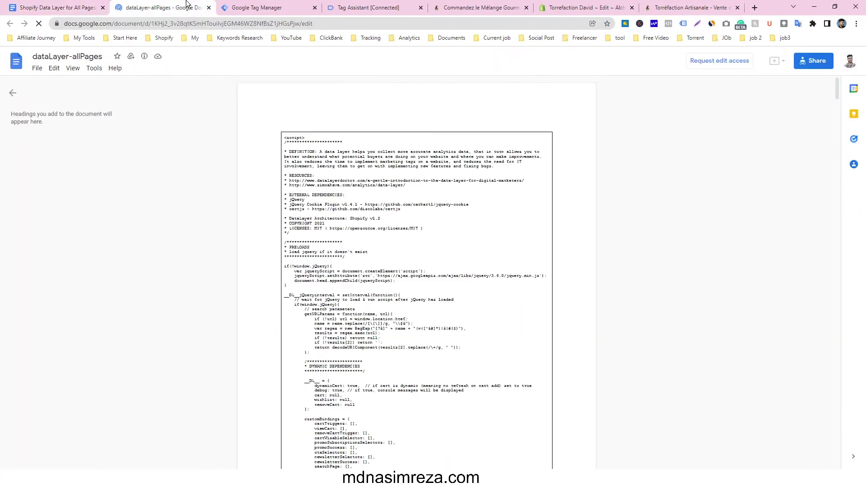
- Create a snippet named 'dataLayer-allPages' under the Alchemy theme's Snippets
{"action": "left_click", "coordinate": [282, 9]}
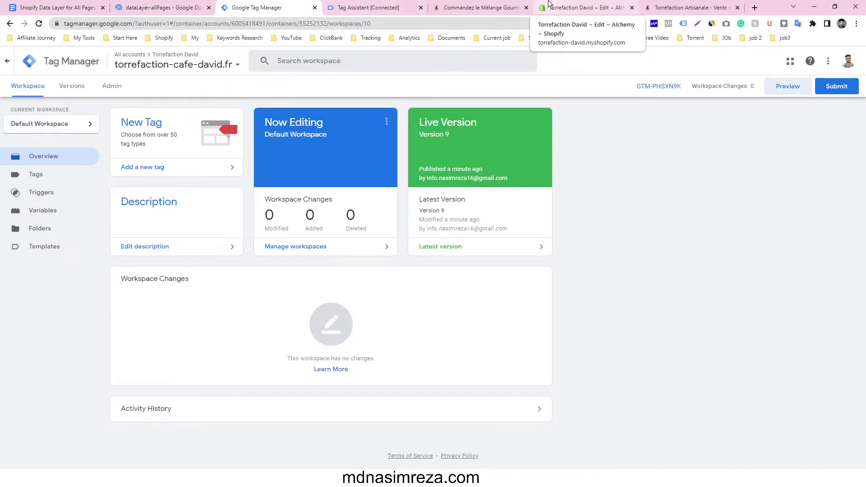
{"action": "left_click", "coordinate": [581, 7]}
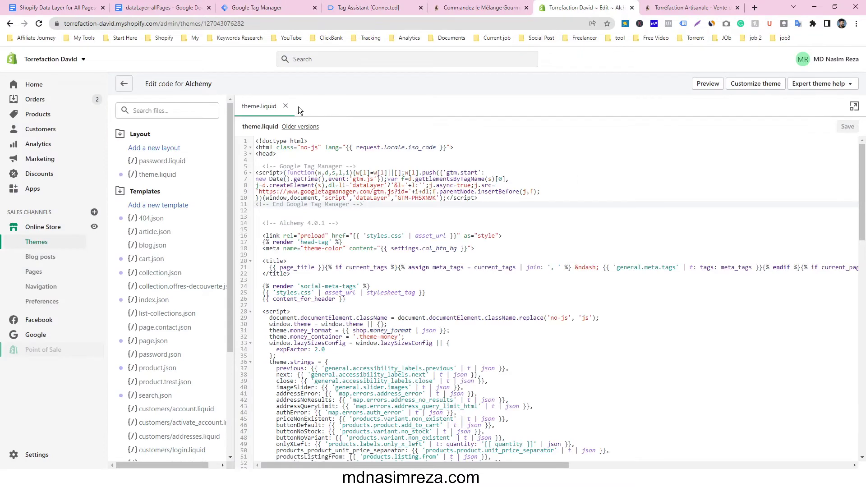
{"action": "scroll", "coordinate": [195, 250], "scroll_direction": "down", "scroll_amount": 2}
{"action": "scroll", "coordinate": [196, 250], "scroll_direction": "down", "scroll_amount": 1}
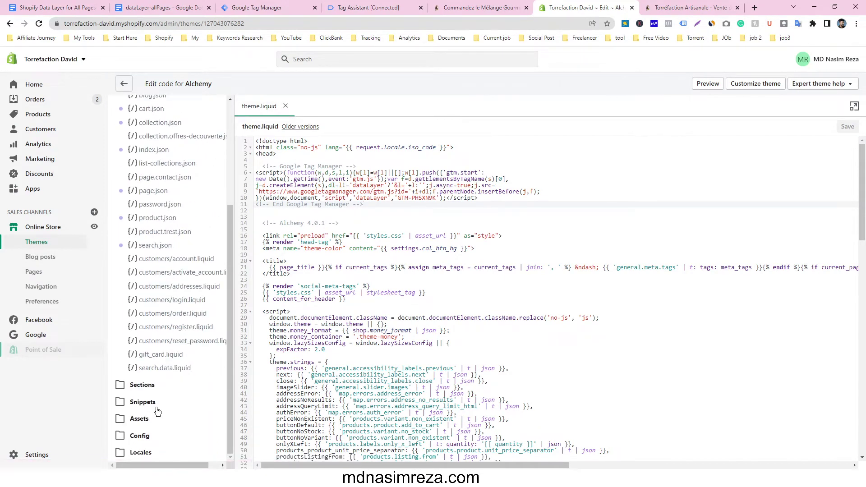
{"action": "left_click", "coordinate": [151, 407]}
{"action": "scroll", "coordinate": [151, 406], "scroll_direction": "down", "scroll_amount": 2}
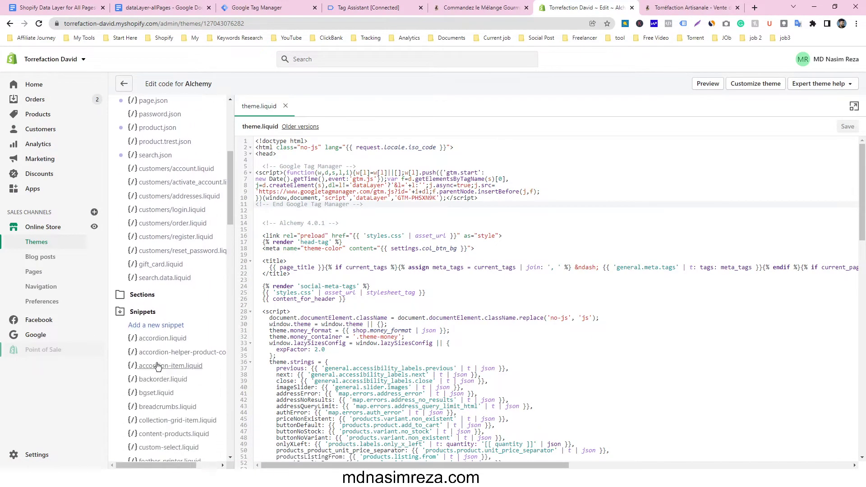
{"action": "left_click", "coordinate": [150, 328]}
{"action": "left_click", "coordinate": [400, 139]}
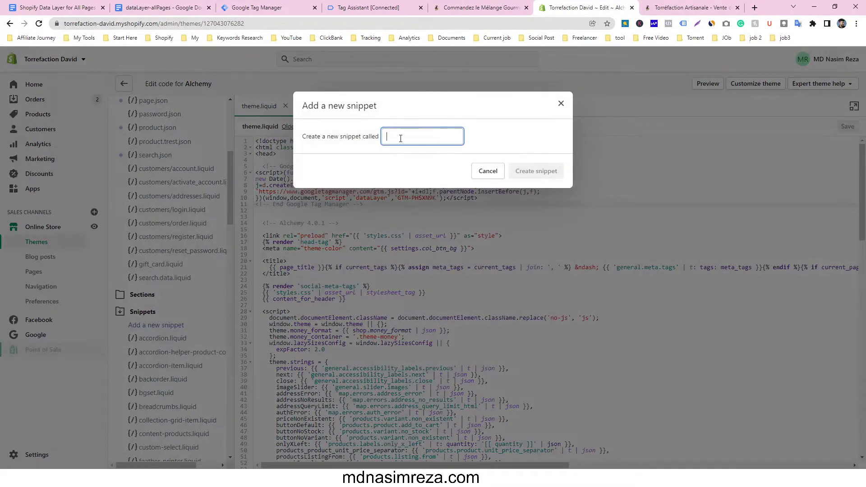
{"action": "type", "text": "dataLayer-allPages"}
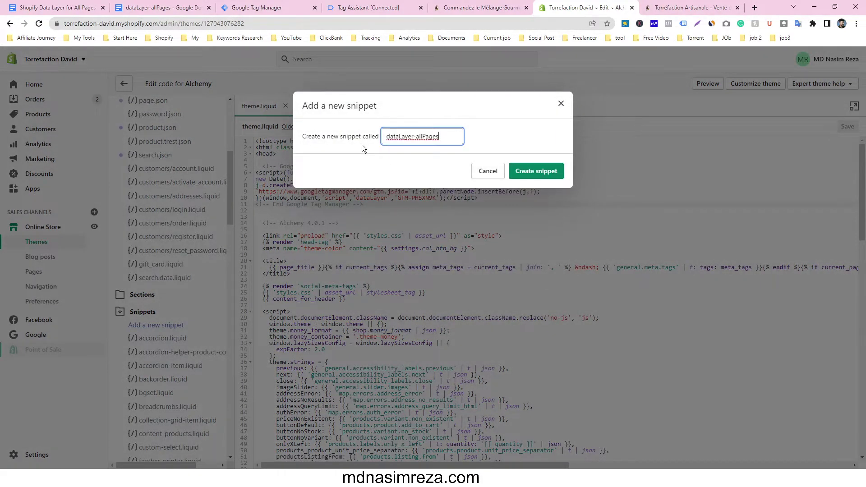
{"action": "left_click", "coordinate": [533, 170]}
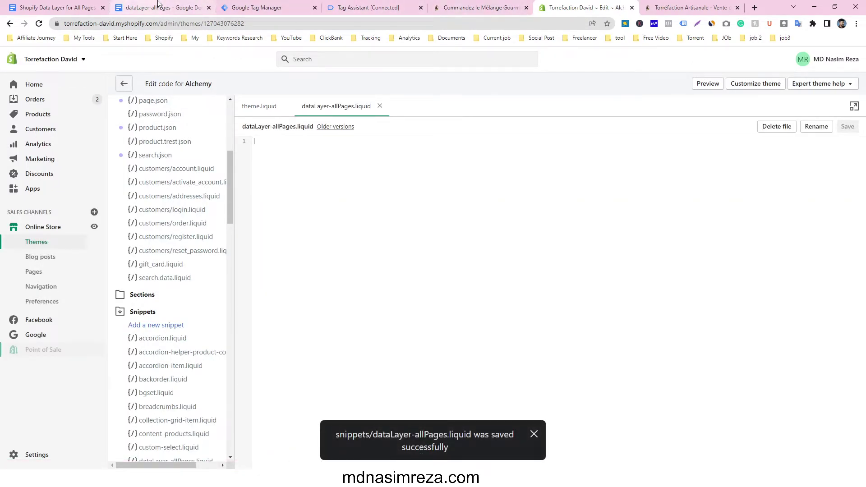
- Paste the full data layer script from the Google Doc into dataLayer-allPages.liquid
{"action": "left_click", "coordinate": [174, 6]}
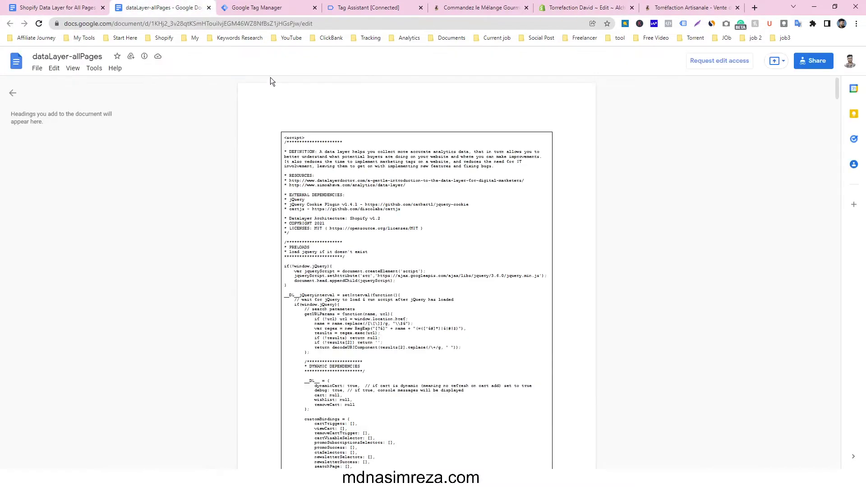
{"action": "key", "text": "ctrl+a"}
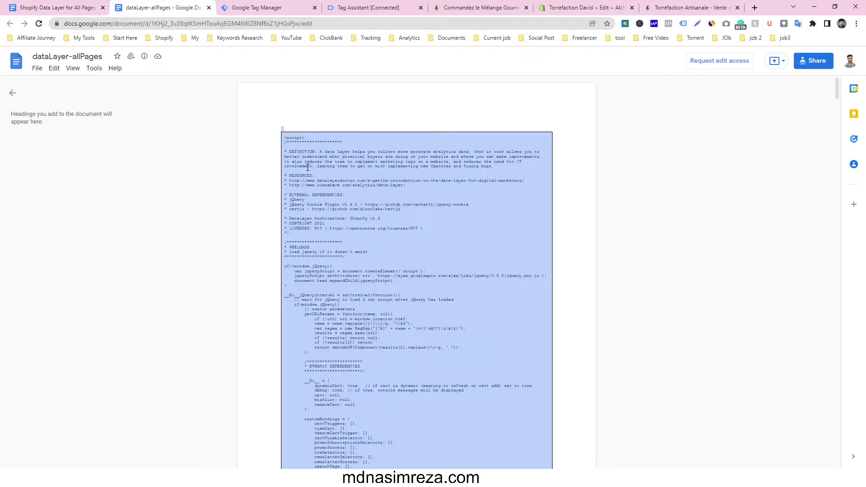
{"action": "left_click", "coordinate": [690, 8]}
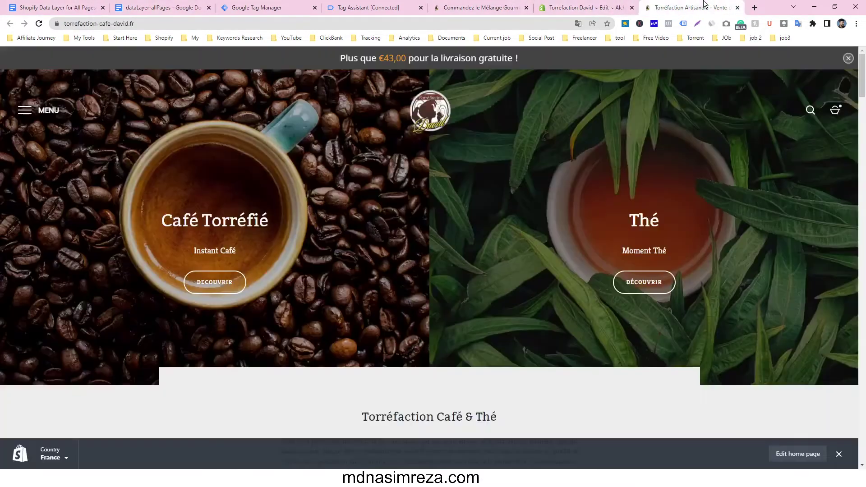
{"action": "left_click", "coordinate": [479, 6]}
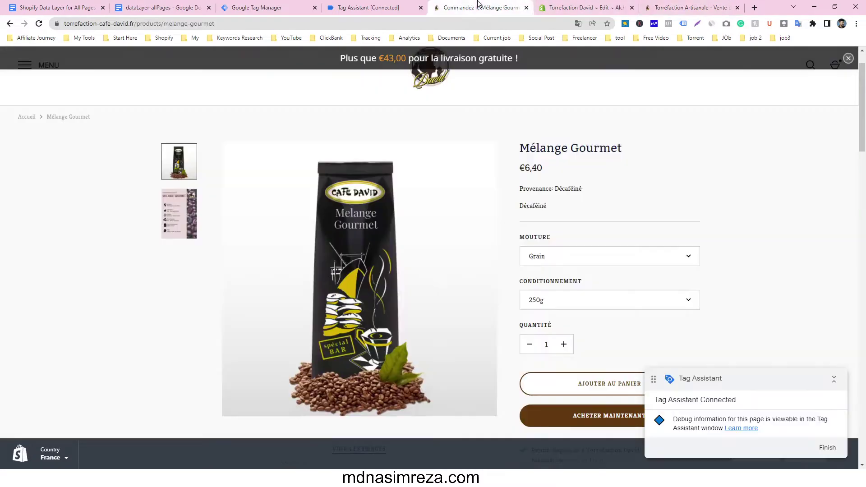
{"action": "left_click", "coordinate": [356, 7]}
{"action": "left_click", "coordinate": [281, 6]}
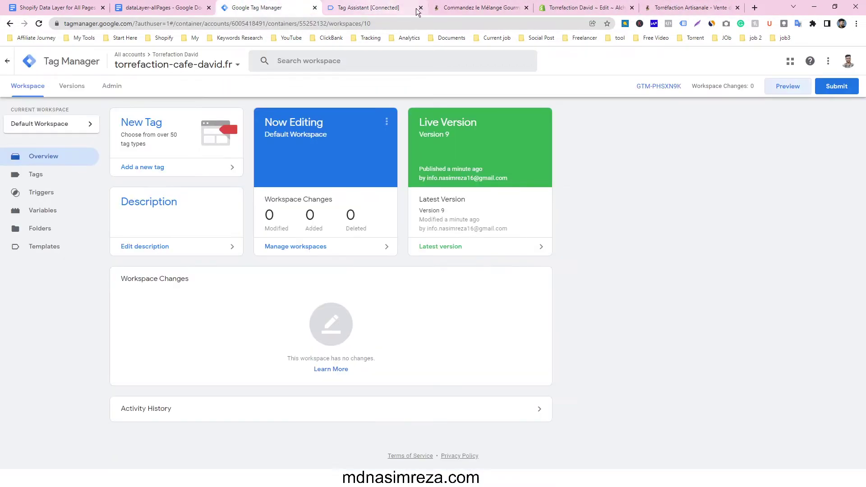
{"action": "left_click", "coordinate": [580, 6]}
{"action": "key", "text": "ctrl+v"}
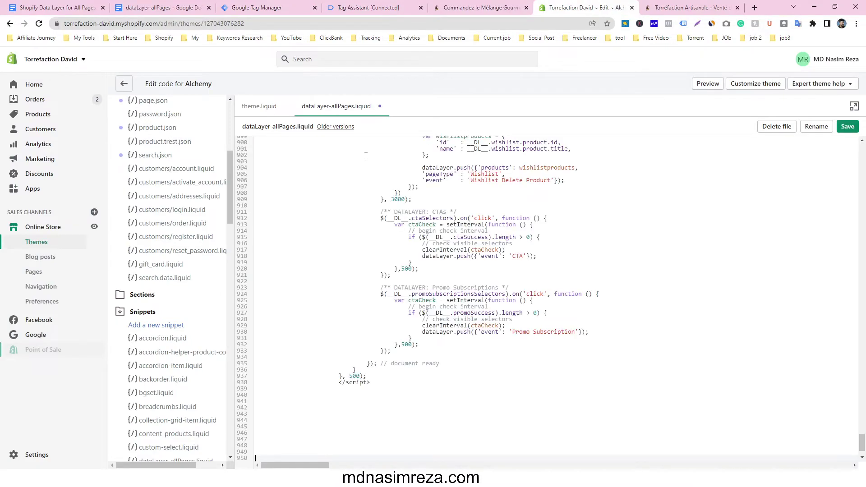
- Review the pasted script and save the dataLayer-allPages snippet
{"action": "scroll", "coordinate": [499, 270], "scroll_direction": "up", "scroll_amount": 5}
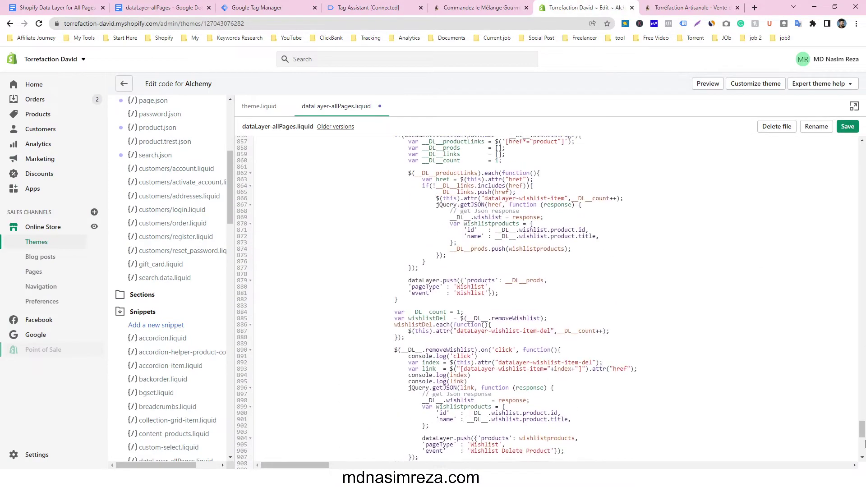
{"action": "scroll", "coordinate": [861, 428], "scroll_direction": "up", "scroll_amount": 1}
{"action": "left_click_drag", "start_coordinate": [861, 428], "coordinate": [853, 151]}
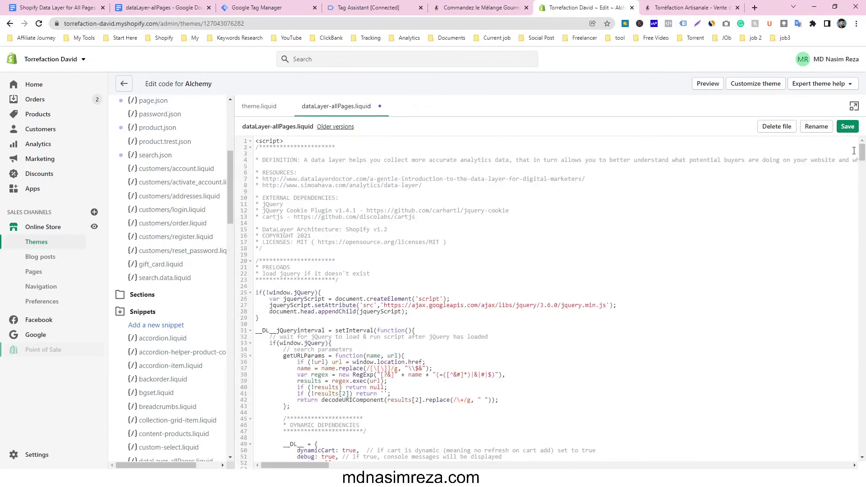
{"action": "scroll", "coordinate": [478, 215], "scroll_direction": "down", "scroll_amount": 2}
{"action": "scroll", "coordinate": [451, 214], "scroll_direction": "down", "scroll_amount": 8}
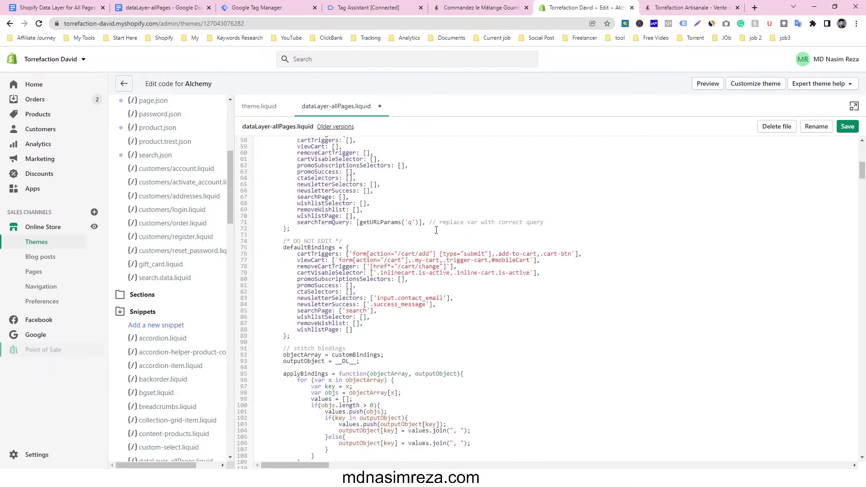
{"action": "scroll", "coordinate": [406, 212], "scroll_direction": "down", "scroll_amount": 5}
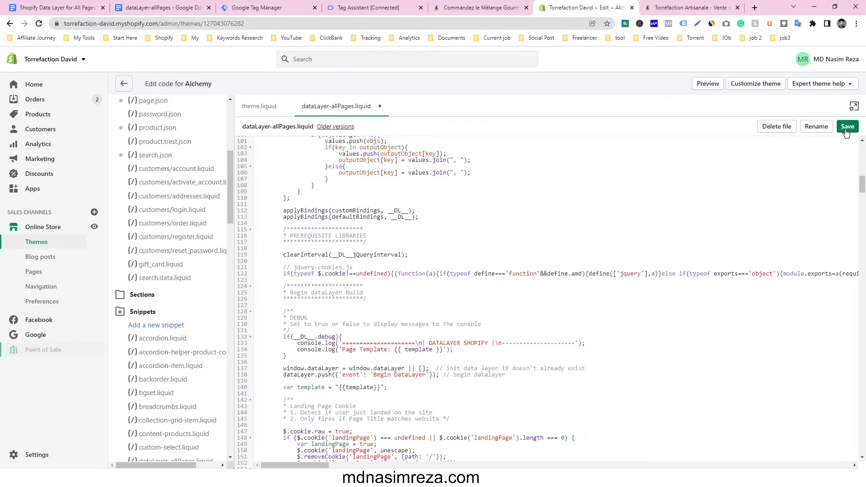
{"action": "left_click", "coordinate": [846, 130]}
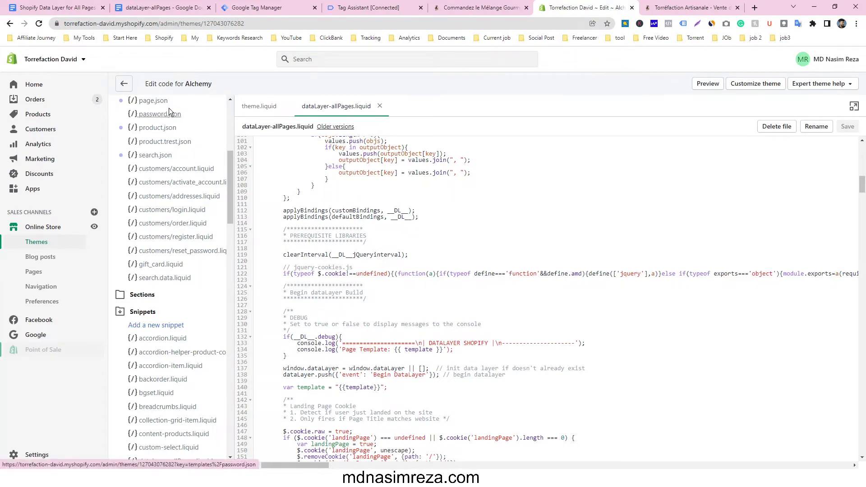
- Open the store Settings page in a new tab
{"action": "left_click", "coordinate": [447, 4]}
{"action": "left_click", "coordinate": [563, 7]}
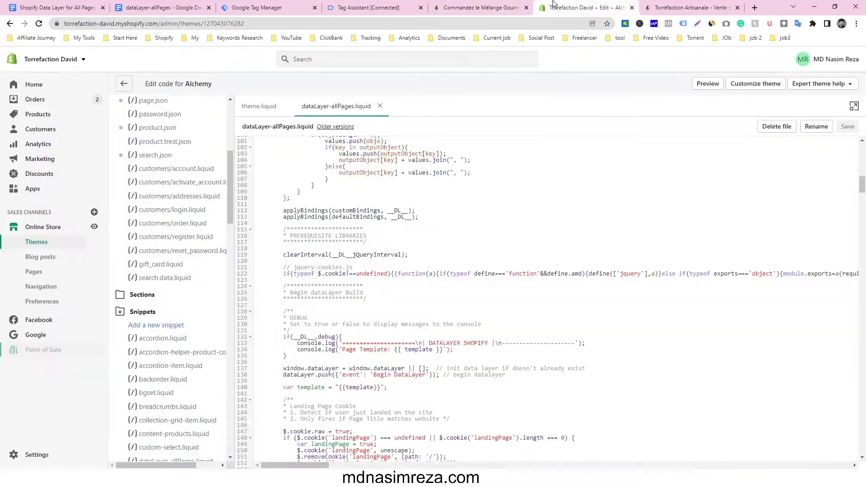
{"action": "left_click", "coordinate": [646, 6]}
{"action": "left_click", "coordinate": [495, 6]}
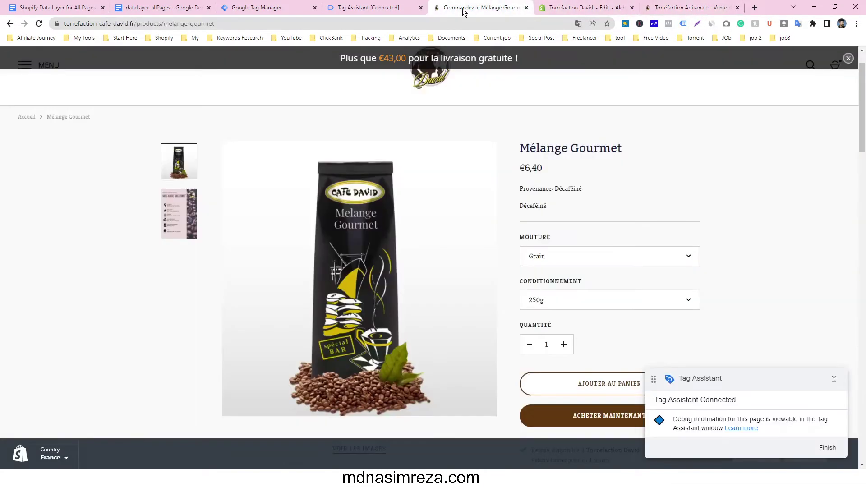
{"action": "left_click", "coordinate": [406, 6]}
{"action": "left_click", "coordinate": [487, 6]}
{"action": "left_click", "coordinate": [556, 6]}
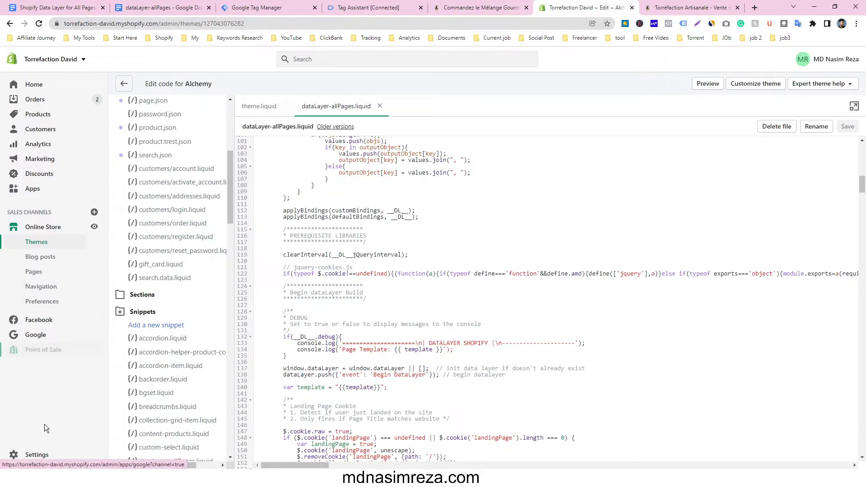
{"action": "right_click", "coordinate": [26, 454]}
{"action": "left_click", "coordinate": [84, 361]}
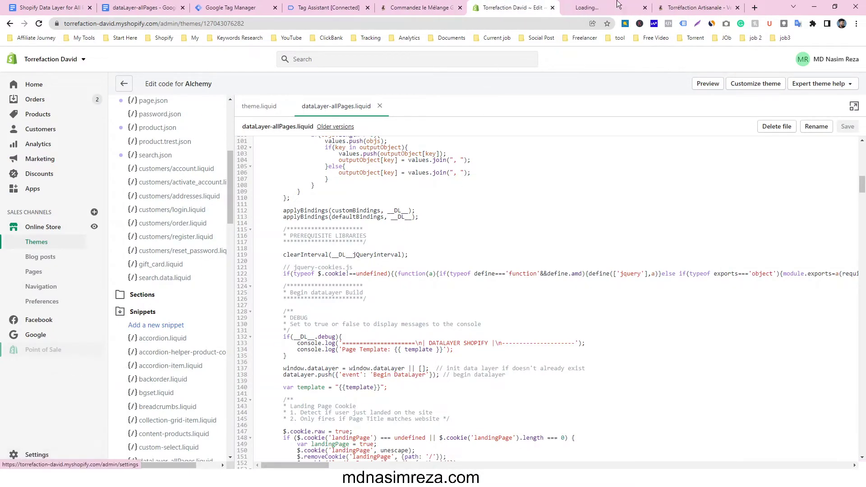
{"action": "left_click", "coordinate": [602, 7]}
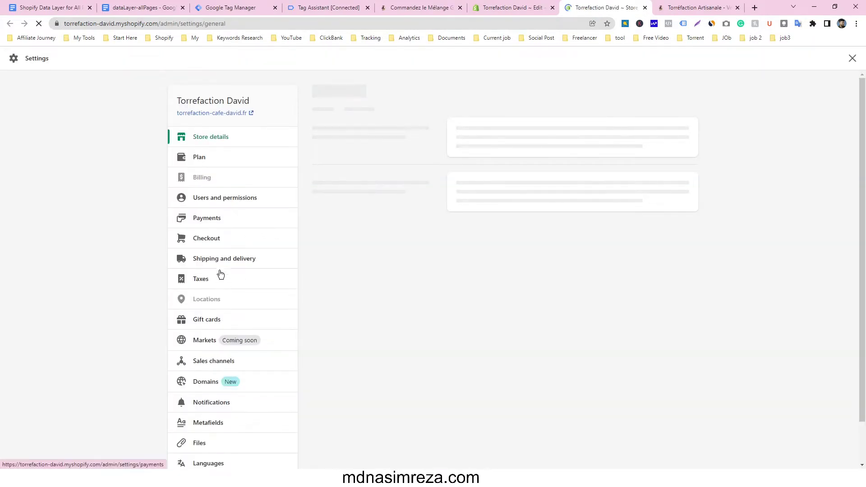
- Append the data layer script after the GTM code in the order status page scripts, then save
{"action": "left_click", "coordinate": [212, 243]}
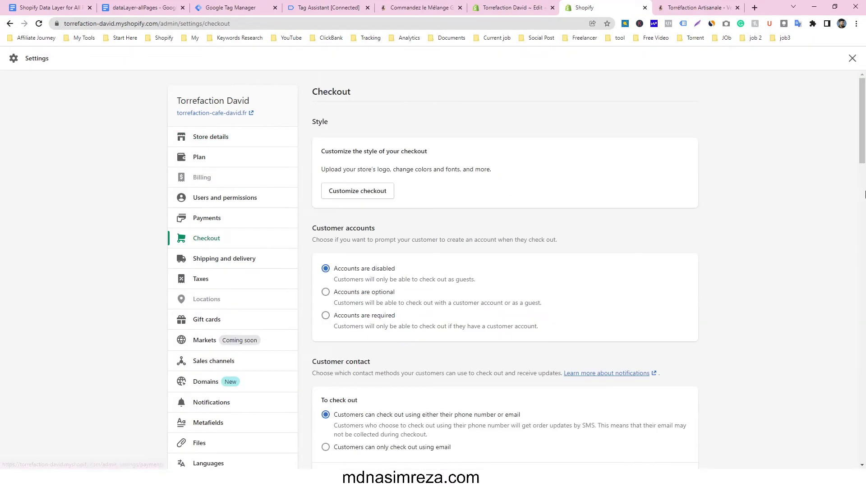
{"action": "left_click_drag", "start_coordinate": [862, 113], "coordinate": [862, 414]}
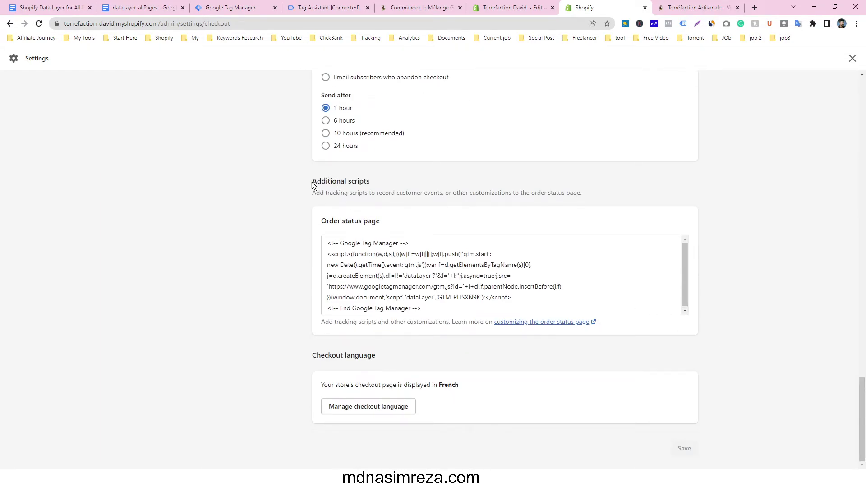
{"action": "left_click", "coordinate": [471, 290]}
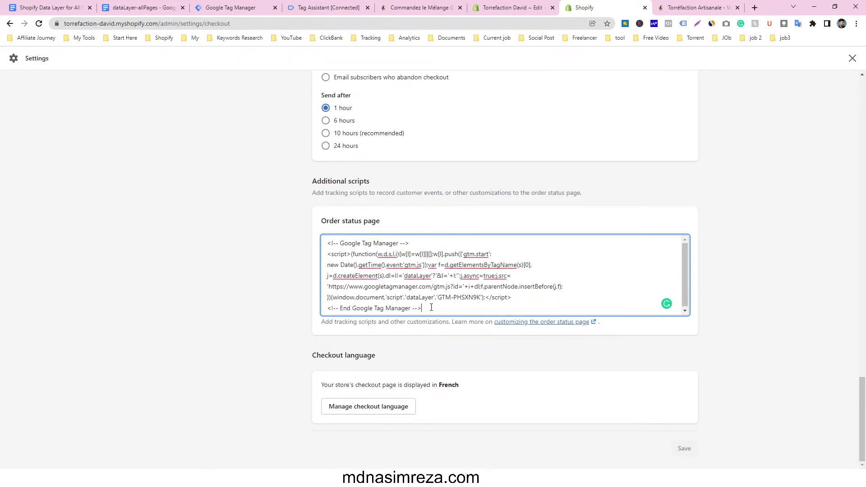
{"action": "key", "text": "Return"}
{"action": "key", "text": "Return"}
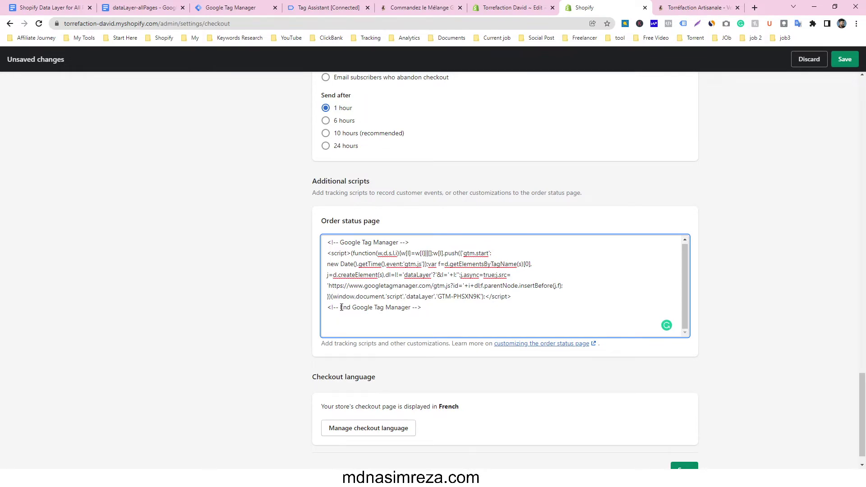
{"action": "key", "text": "ctrl+v"}
{"action": "scroll", "coordinate": [643, 267], "scroll_direction": "down", "scroll_amount": 7}
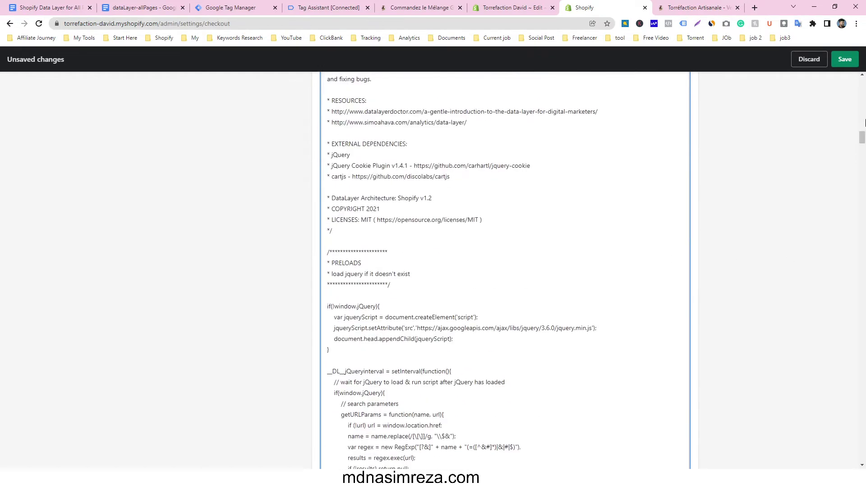
{"action": "left_click_drag", "start_coordinate": [861, 135], "coordinate": [860, 338]}
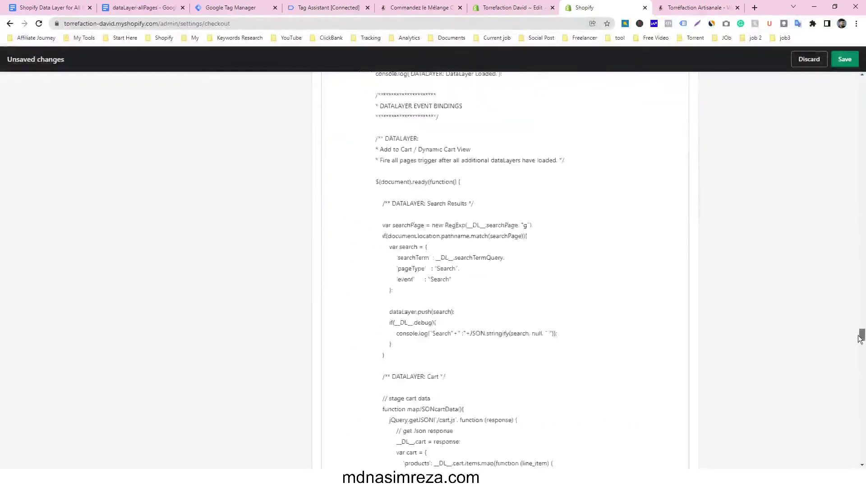
{"action": "left_click_drag", "start_coordinate": [859, 338], "coordinate": [861, 456]}
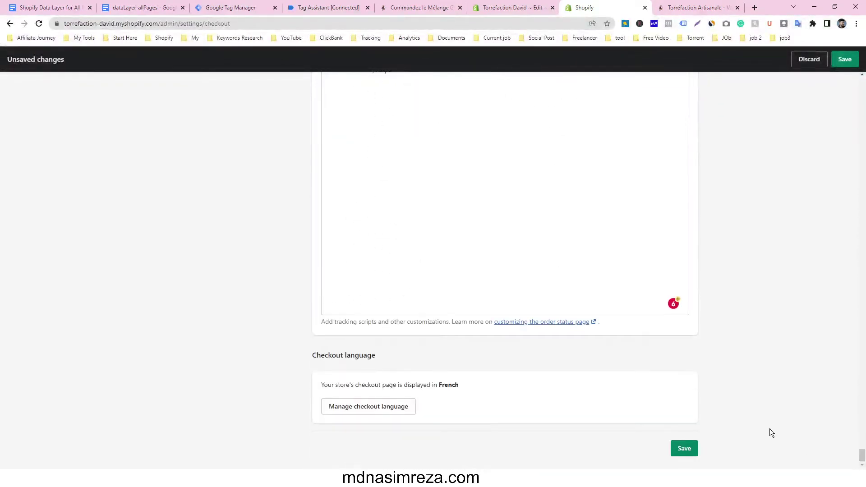
{"action": "left_click", "coordinate": [689, 449]}
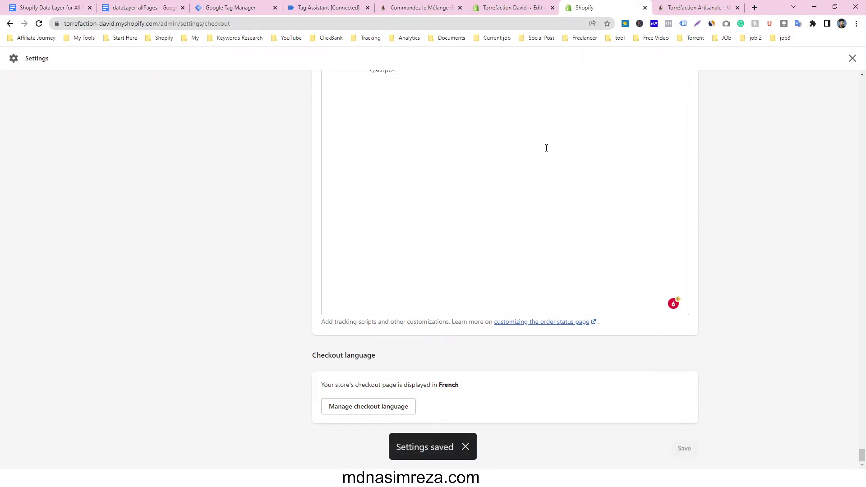
- Copy the Step-05 line {% include 'dataLayer-allPages' %} from the setup guide
{"action": "left_click", "coordinate": [71, 3]}
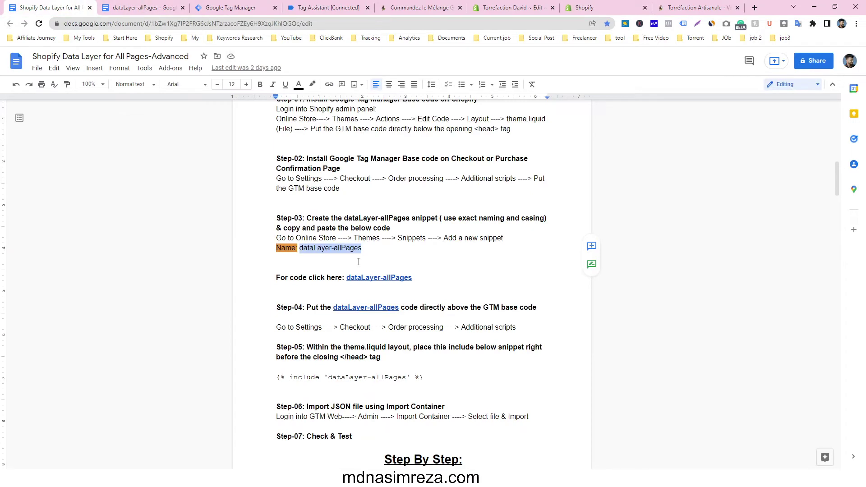
{"action": "scroll", "coordinate": [381, 357], "scroll_direction": "down", "scroll_amount": 1}
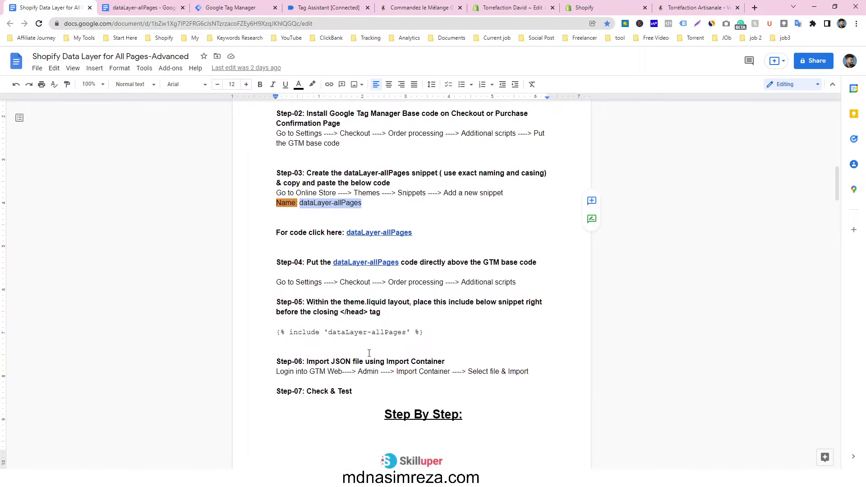
{"action": "left_click_drag", "start_coordinate": [277, 334], "coordinate": [420, 332]}
{"action": "key", "text": "ctrl+c"}
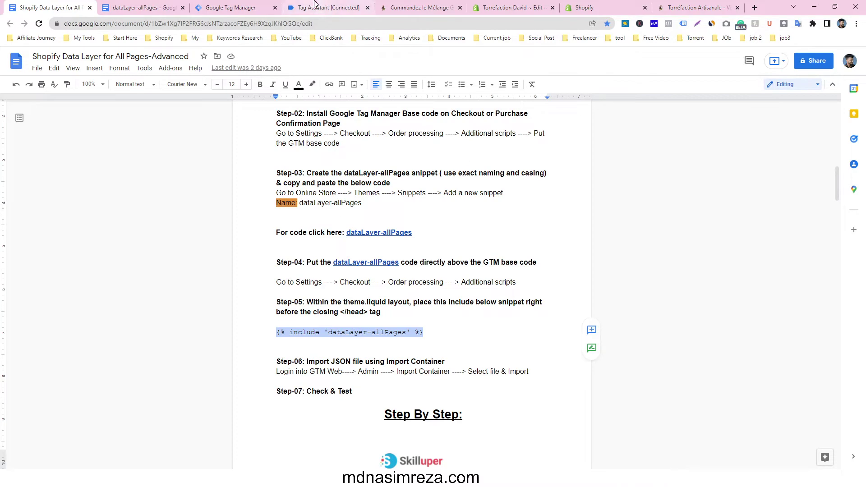
{"action": "left_click", "coordinate": [586, 6]}
- Paste {% include 'dataLayer-allPages' %} just above </head> in theme.liquid and save
{"action": "left_click", "coordinate": [551, 5]}
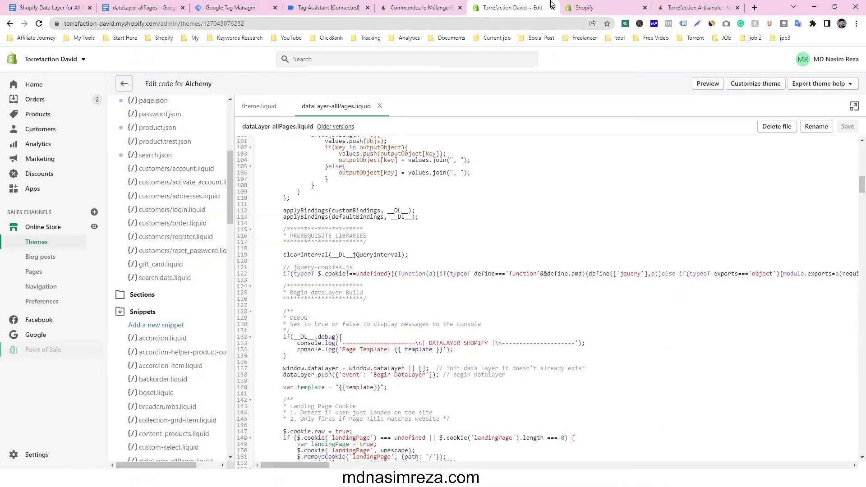
{"action": "scroll", "coordinate": [220, 227], "scroll_direction": "up", "scroll_amount": 5}
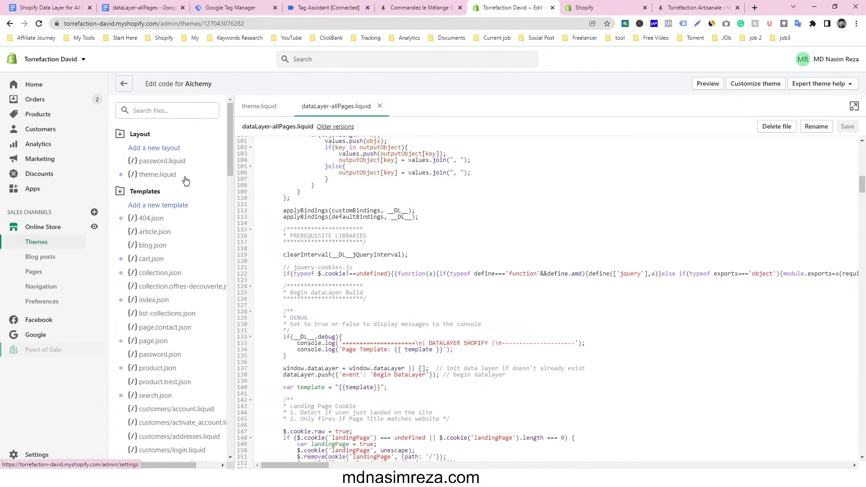
{"action": "left_click", "coordinate": [161, 175]}
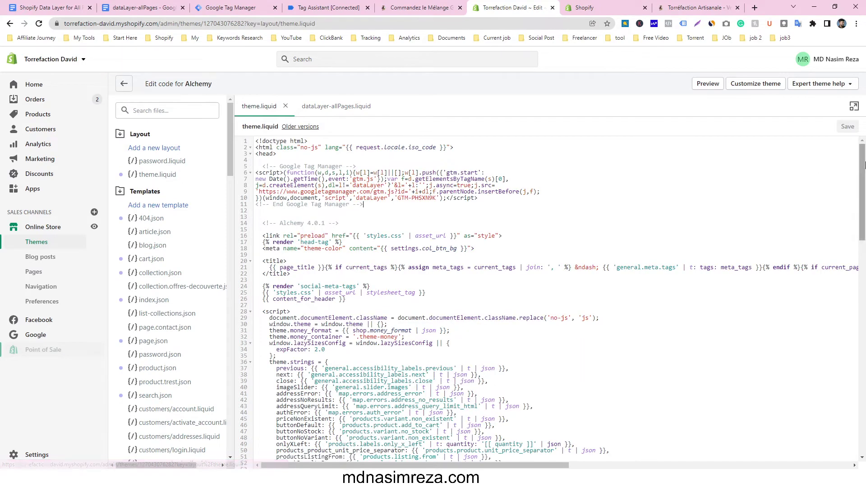
{"action": "left_click_drag", "start_coordinate": [863, 189], "coordinate": [864, 417]}
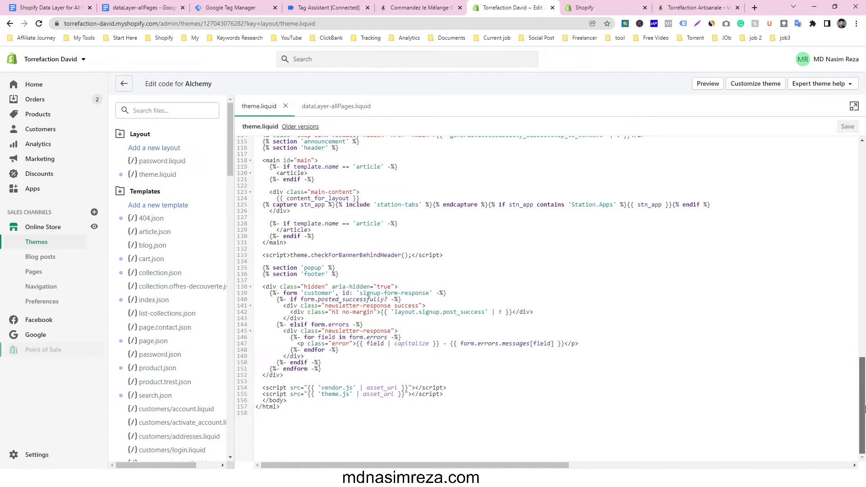
{"action": "left_click_drag", "start_coordinate": [863, 386], "coordinate": [864, 346]}
{"action": "scroll", "coordinate": [444, 256], "scroll_direction": "up", "scroll_amount": 3}
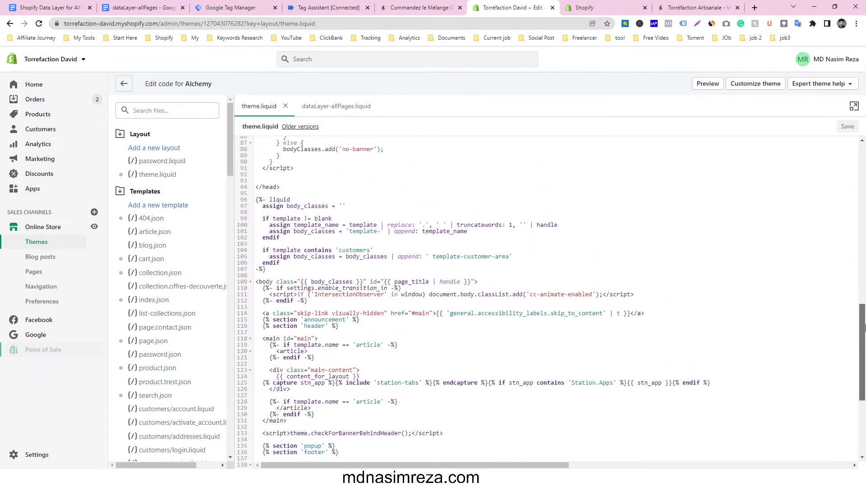
{"action": "left_click", "coordinate": [314, 188]}
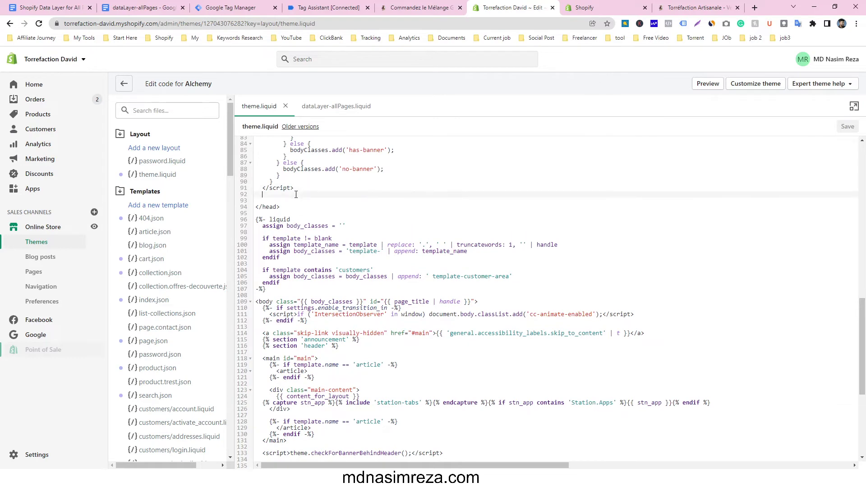
{"action": "key", "text": "Return"}
{"action": "key", "text": "Return"}
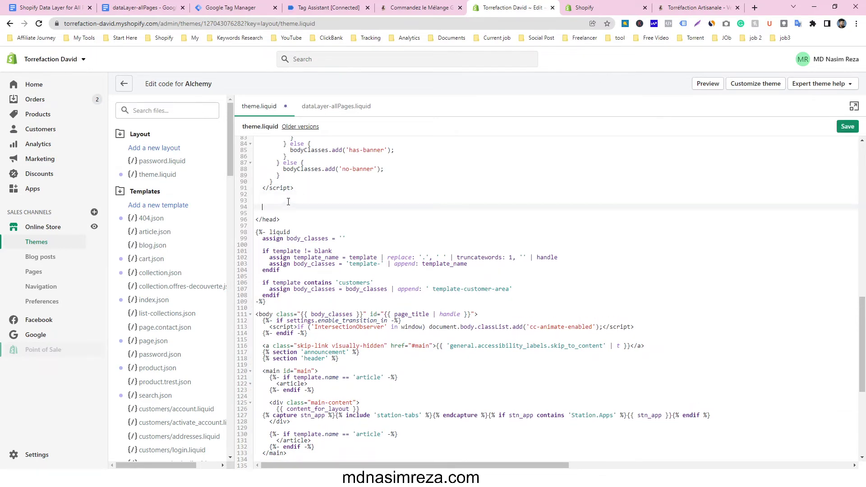
{"action": "key", "text": "ctrl+v"}
{"action": "left_click", "coordinate": [847, 131]}
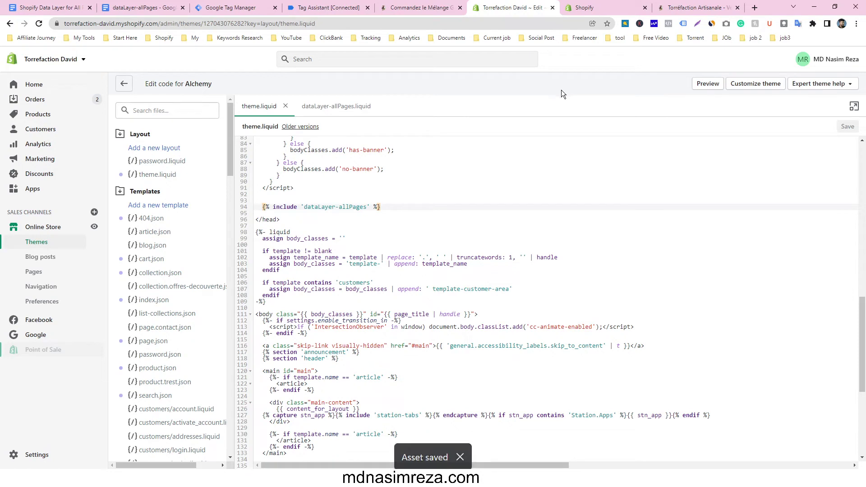
{"action": "left_click", "coordinate": [219, 5]}
- Submit and publish the workspace as Version 10 named 'mhgy'
{"action": "left_click", "coordinate": [839, 87]}
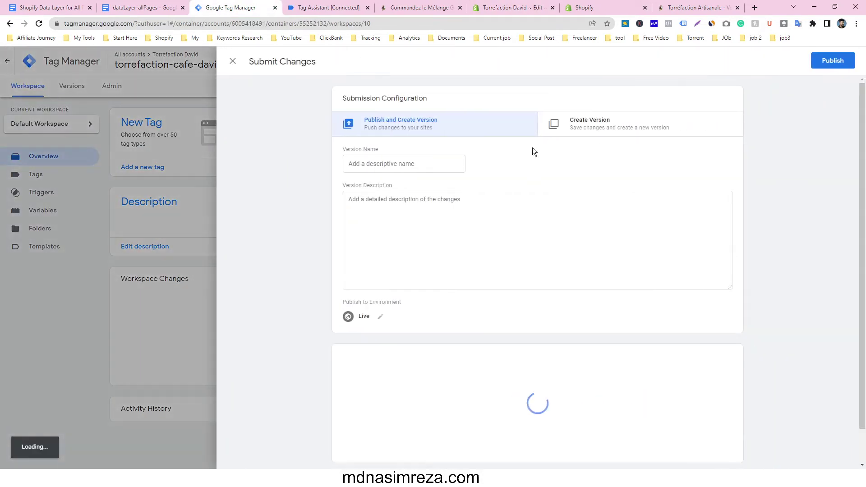
{"action": "type", "text": "mhgy"}
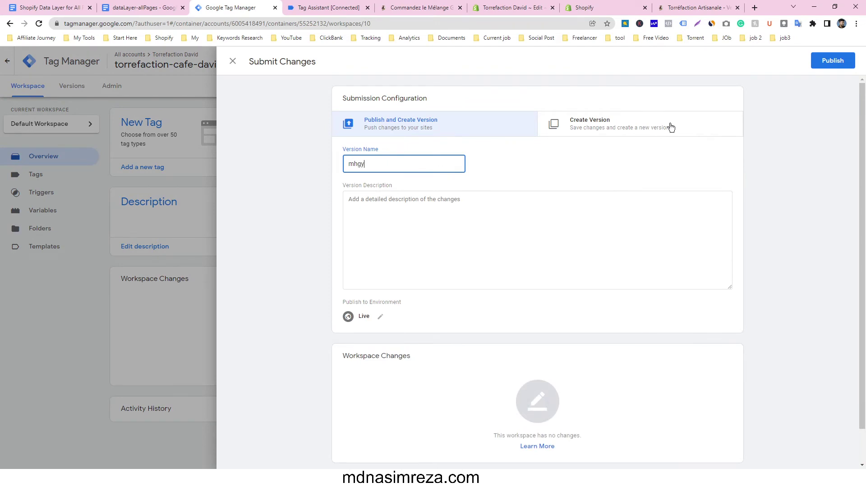
{"action": "left_click", "coordinate": [822, 70]}
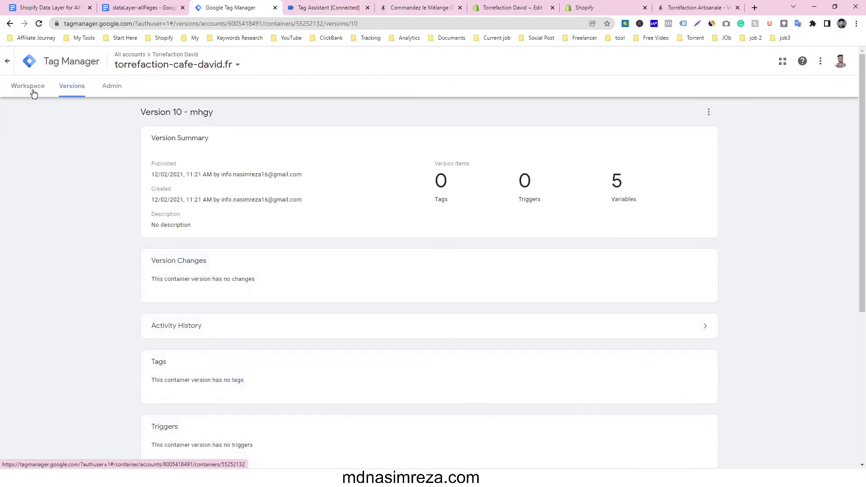
- Reload the Mélange Gourmet product page and return to the Tag Assistant debug session
{"action": "left_click", "coordinate": [420, 7]}
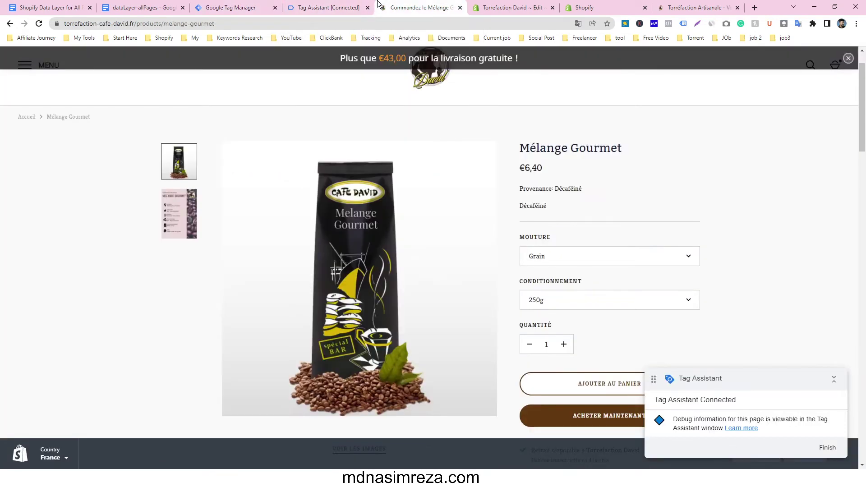
{"action": "left_click", "coordinate": [39, 23]}
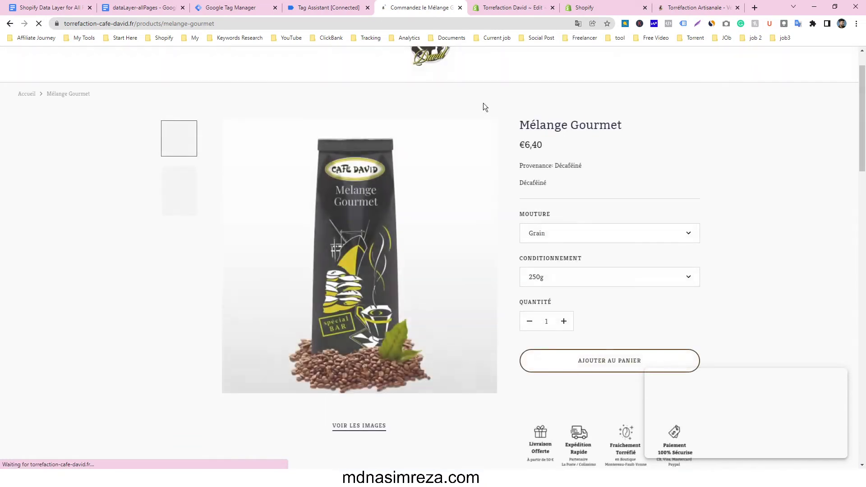
{"action": "left_click", "coordinate": [325, 8]}
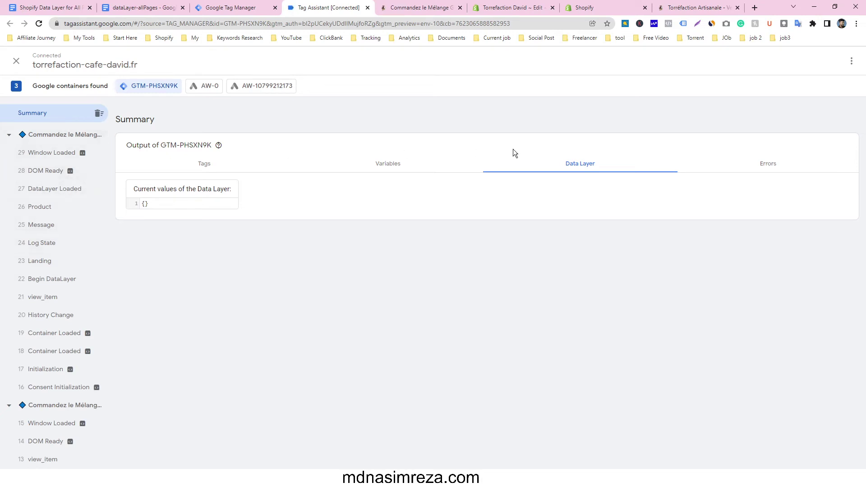
{"action": "left_click", "coordinate": [369, 174]}
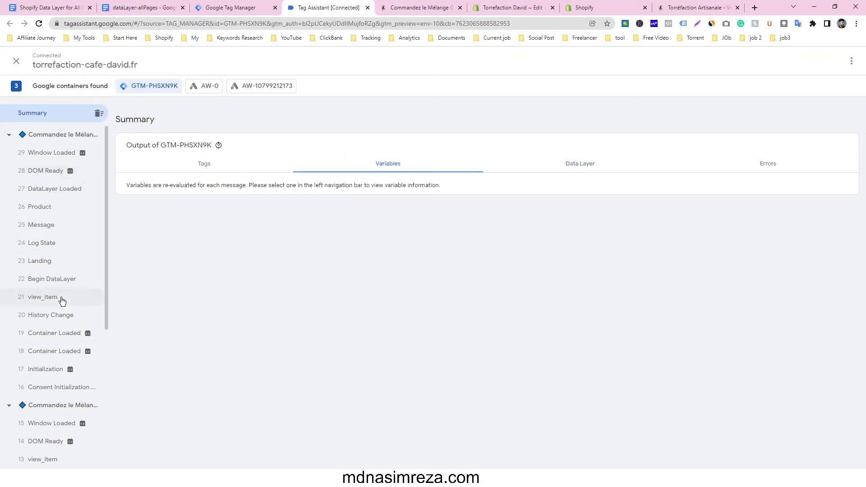
- Inspect the view_item Data Layer showing Mélange Gourmet ID, brand, category, price 6.40 and variant
{"action": "left_click", "coordinate": [45, 298]}
{"action": "left_click", "coordinate": [565, 215]}
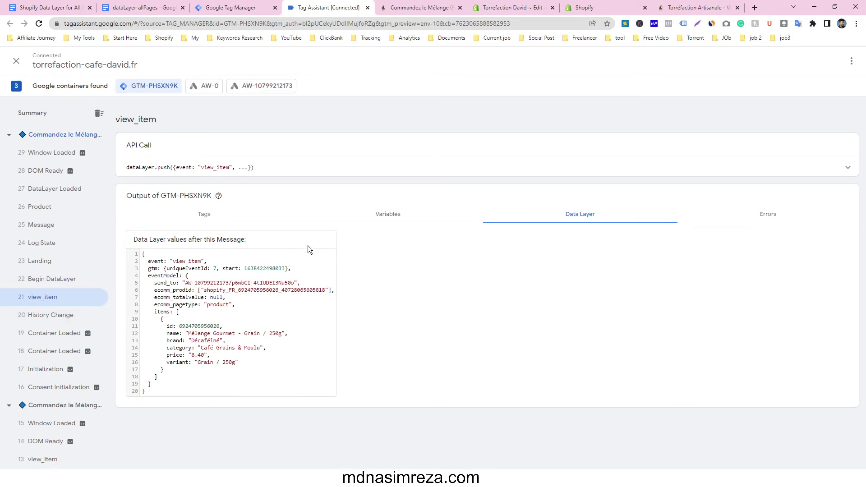
{"action": "left_click", "coordinate": [476, 4]}
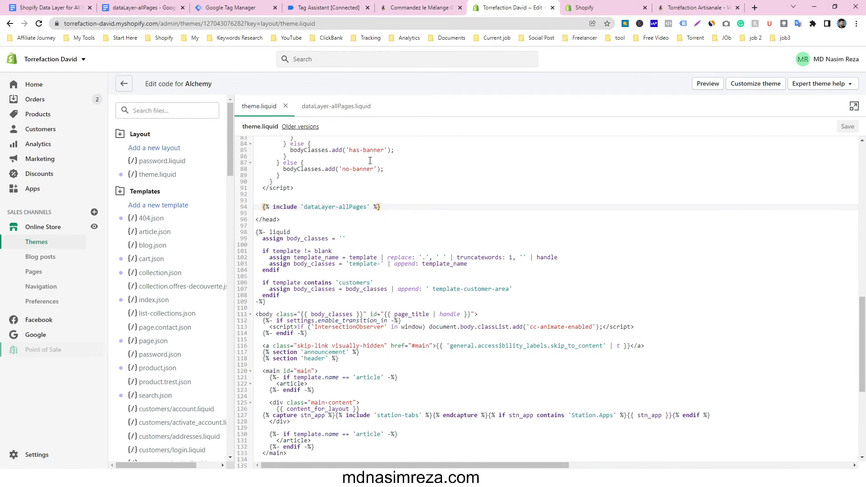
{"action": "left_click", "coordinate": [300, 4]}
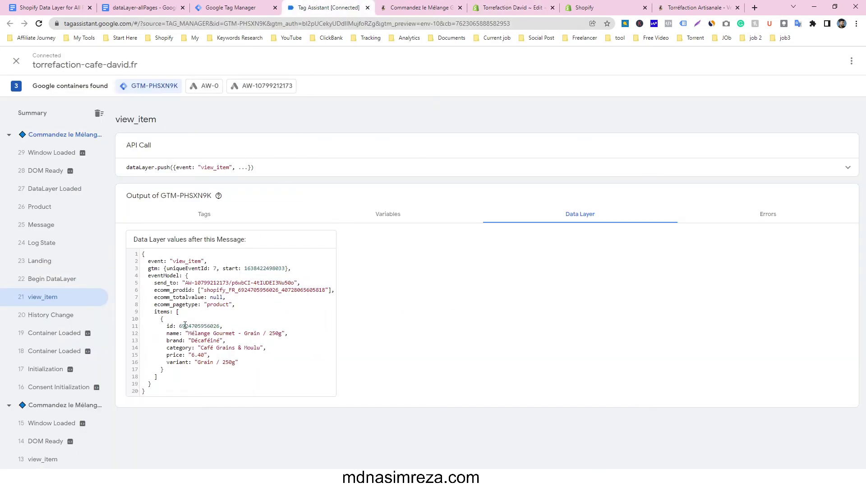
{"action": "left_click_drag", "start_coordinate": [166, 326], "coordinate": [258, 361]}
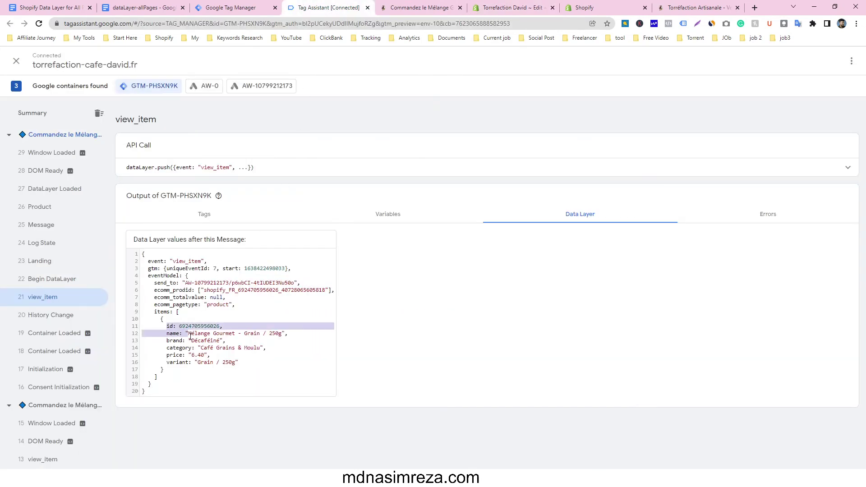
{"action": "left_click", "coordinate": [274, 379]}
{"action": "scroll", "coordinate": [36, 316], "scroll_direction": "down", "scroll_amount": 3}
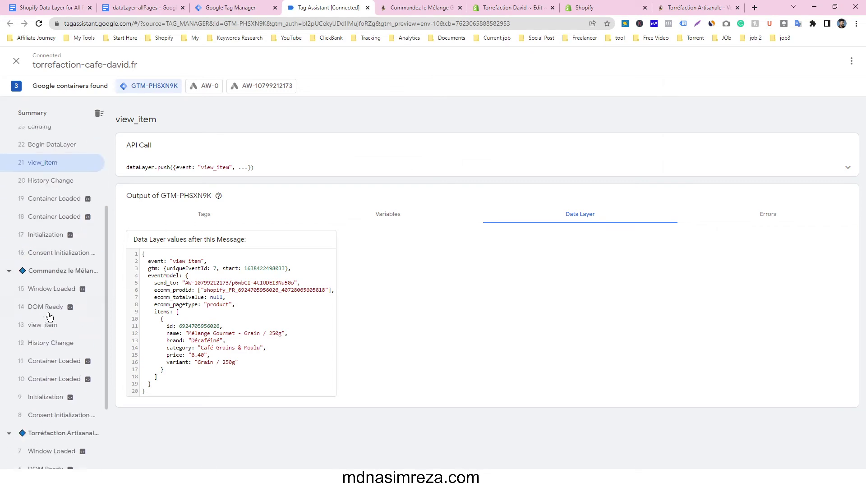
{"action": "left_click", "coordinate": [51, 324]}
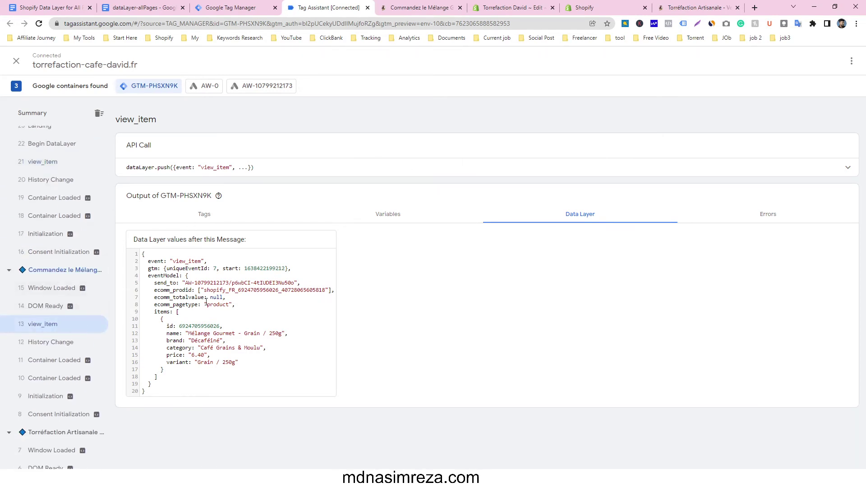